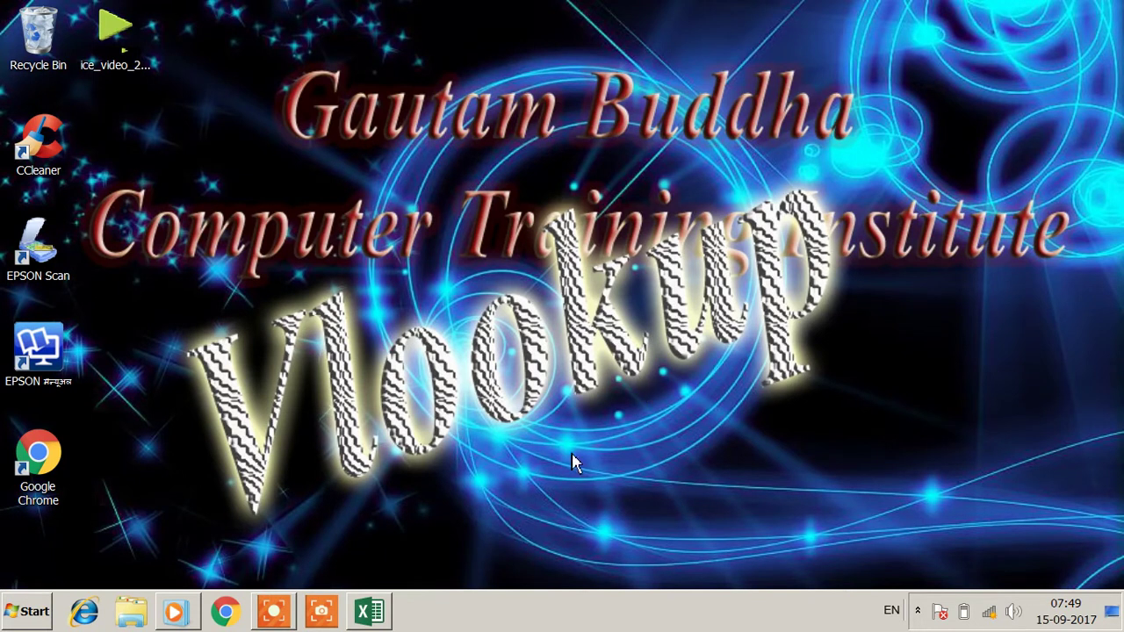
Bring the Excel window with the Stock Sheet table to the front from the taskbar
{"action": "left_click", "coordinate": [369, 608]}
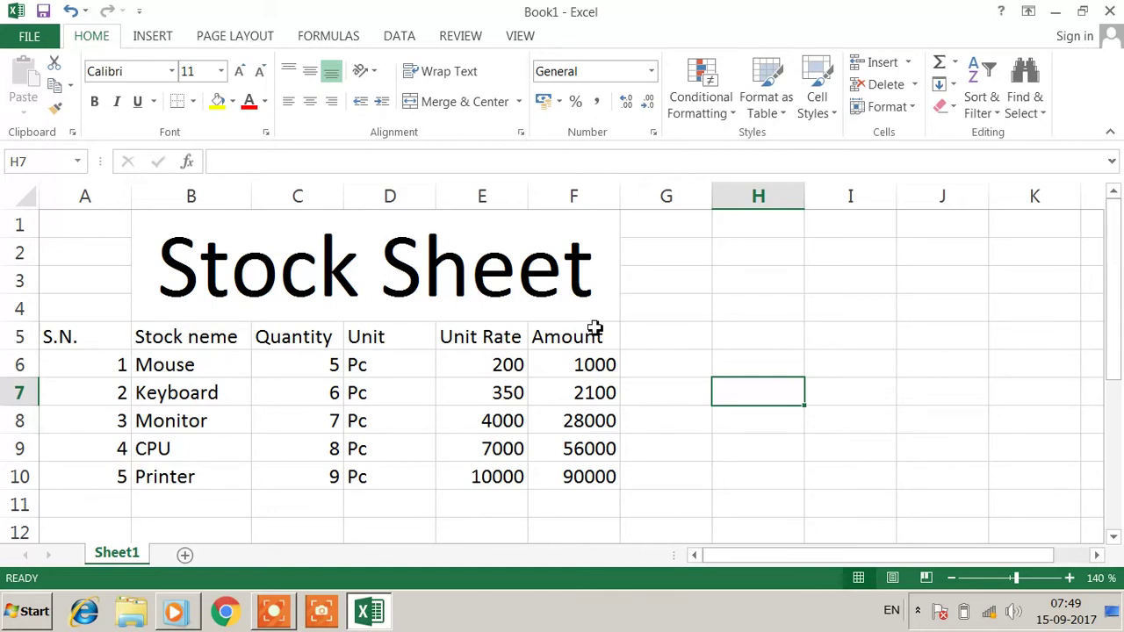
Select cell H5, to the right of the Stock Sheet table
{"action": "left_click", "coordinate": [764, 343]}
{"action": "mouse_move", "coordinate": [1073, 611]}
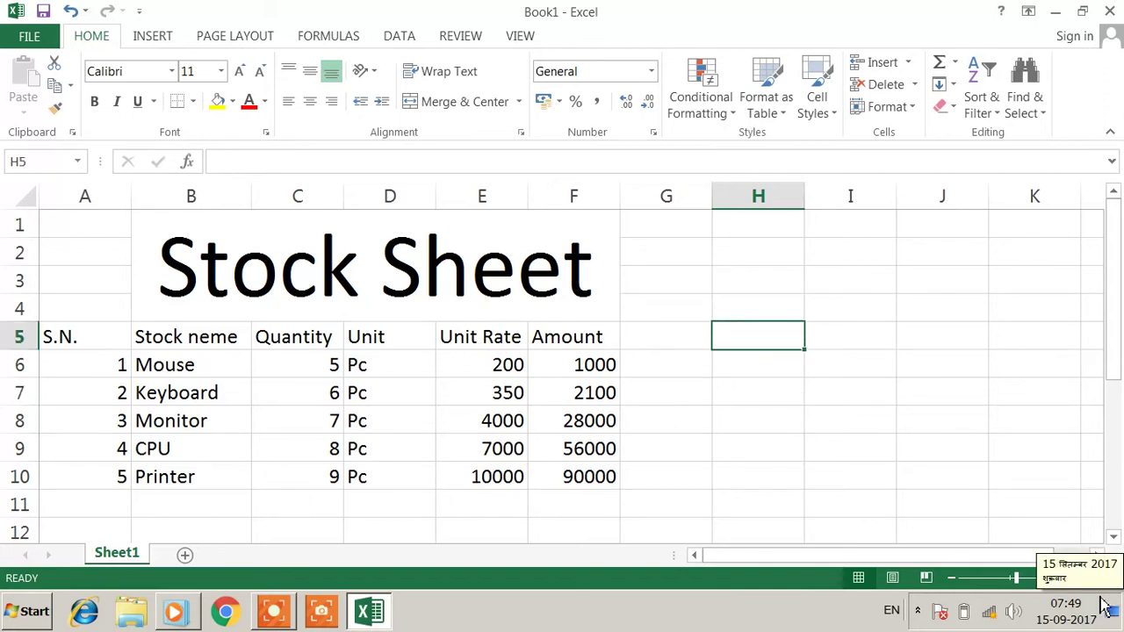
Enter =vlookup("CPU", in H5 to begin the lookup formula
{"action": "type", "text": "="}
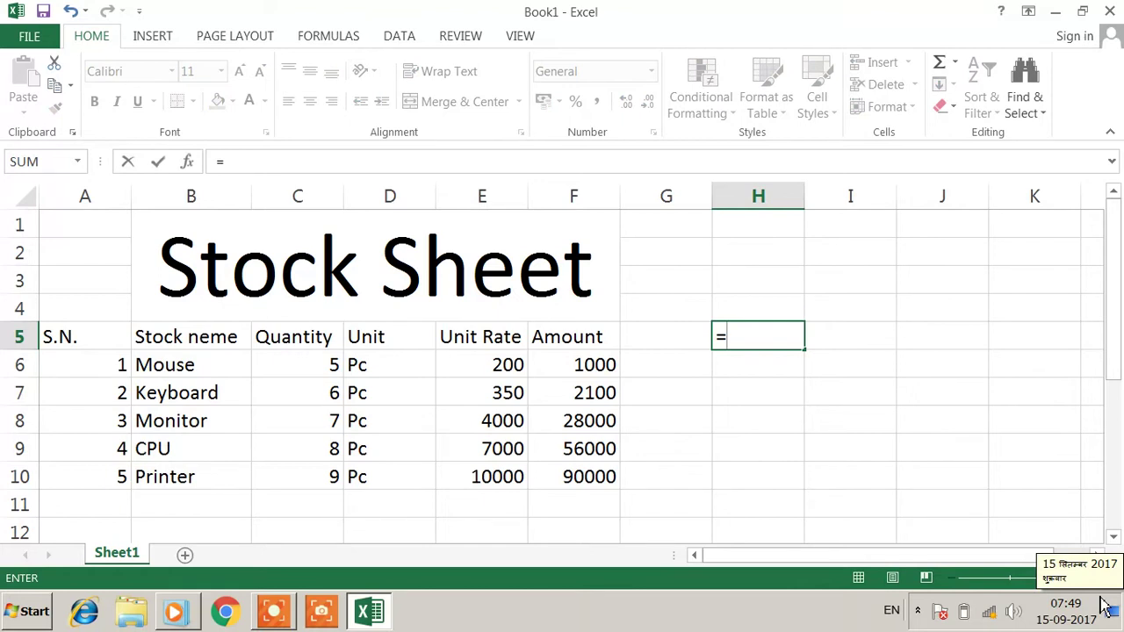
{"action": "type", "text": "vlookup"}
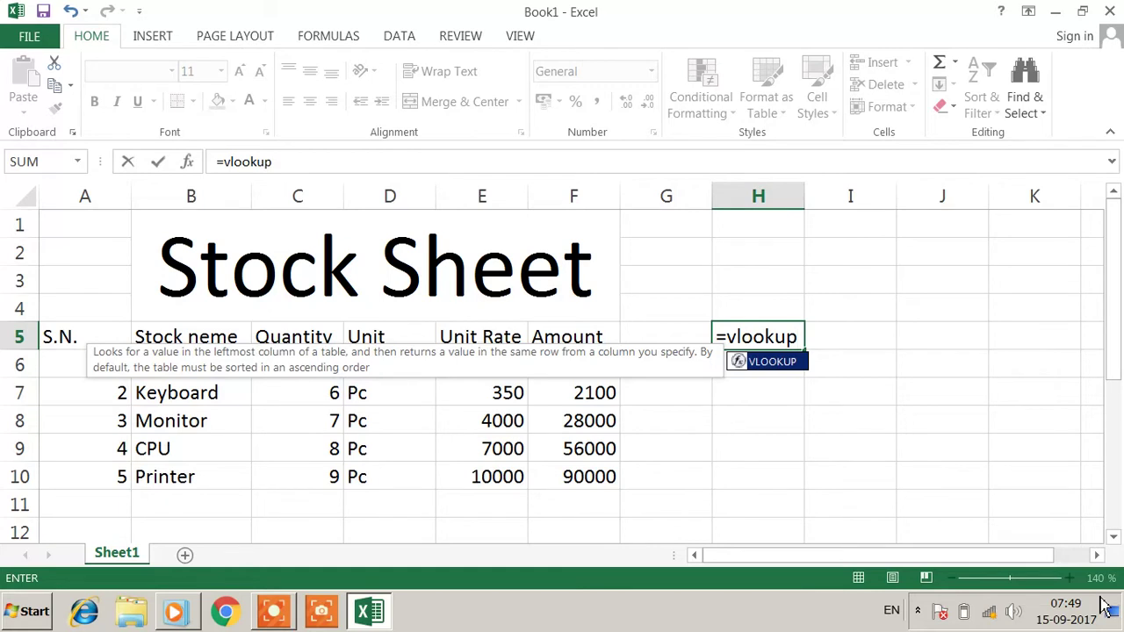
{"action": "type", "text": "("}
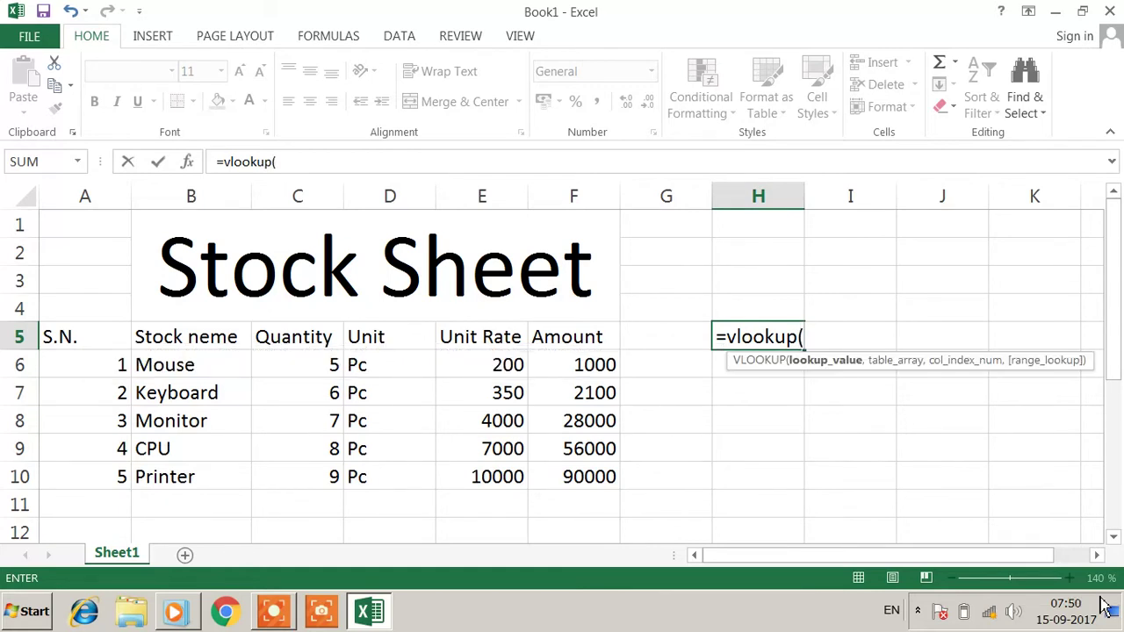
{"action": "type", "text": "\""}
{"action": "type", "text": "CPU"}
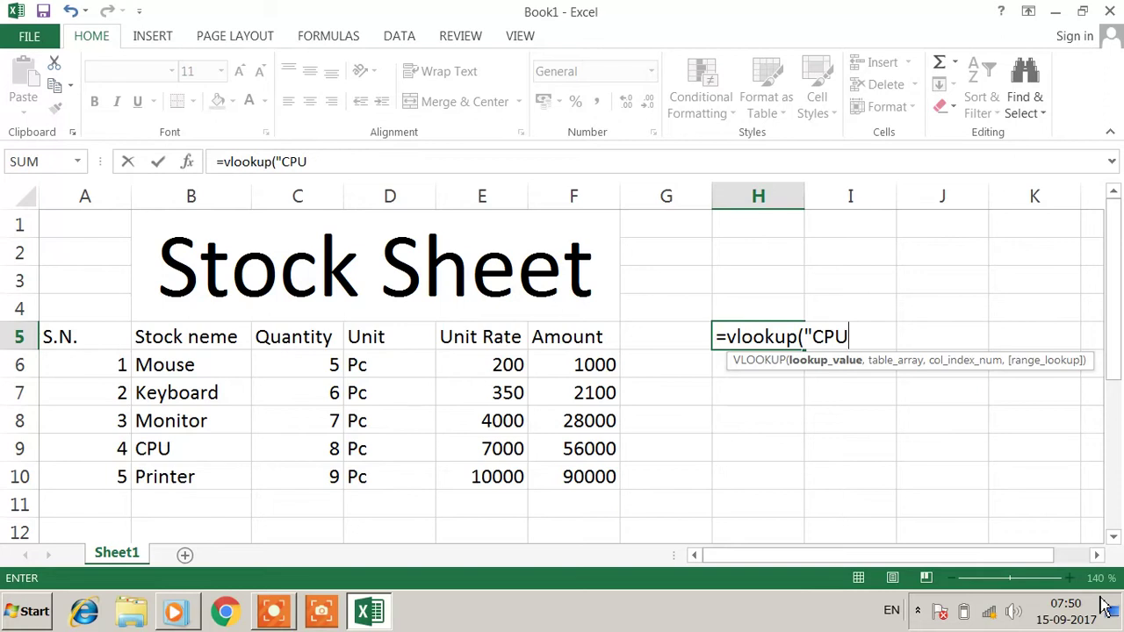
{"action": "type", "text": "\""}
{"action": "type", "text": ","}
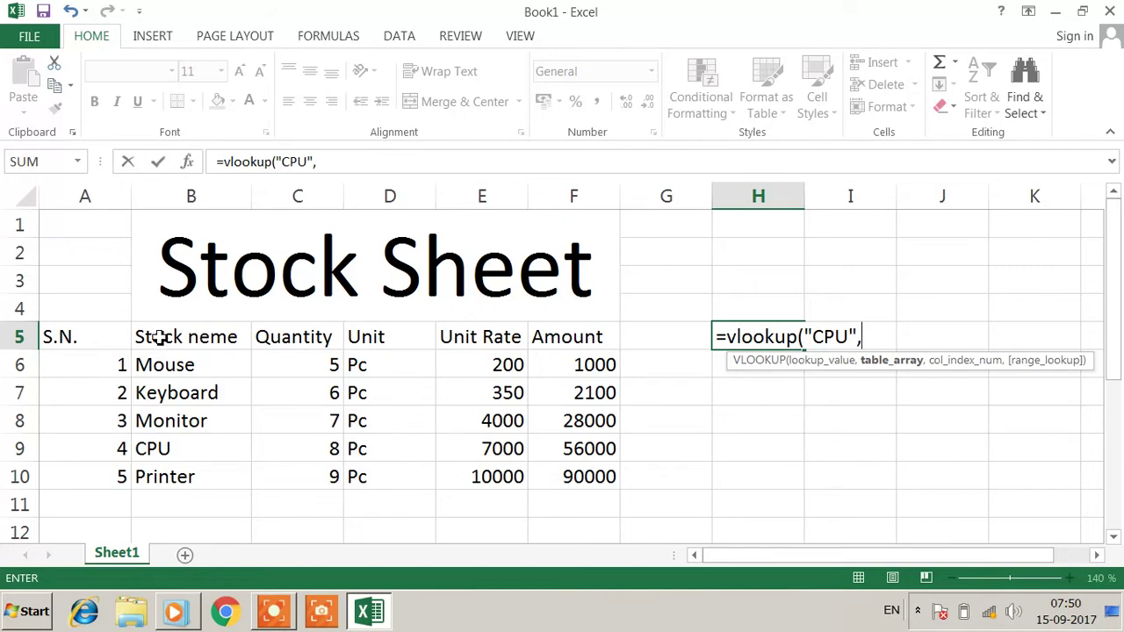
Finish the H5 formula as =vlookup("CPU",B5:F10,5,0) so it returns 56000
{"action": "mouse_move", "coordinate": [162, 337]}
{"action": "left_mouse_down"}
{"action": "mouse_move", "coordinate": [583, 458]}
{"action": "mouse_move", "coordinate": [580, 477]}
{"action": "left_mouse_up"}
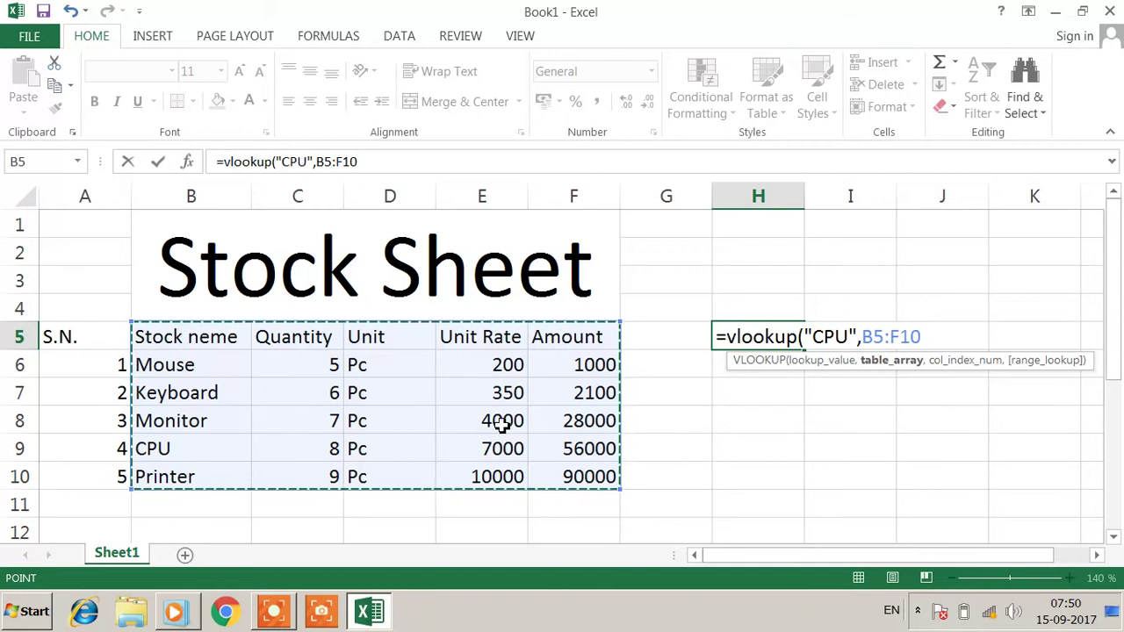
{"action": "type", "text": ","}
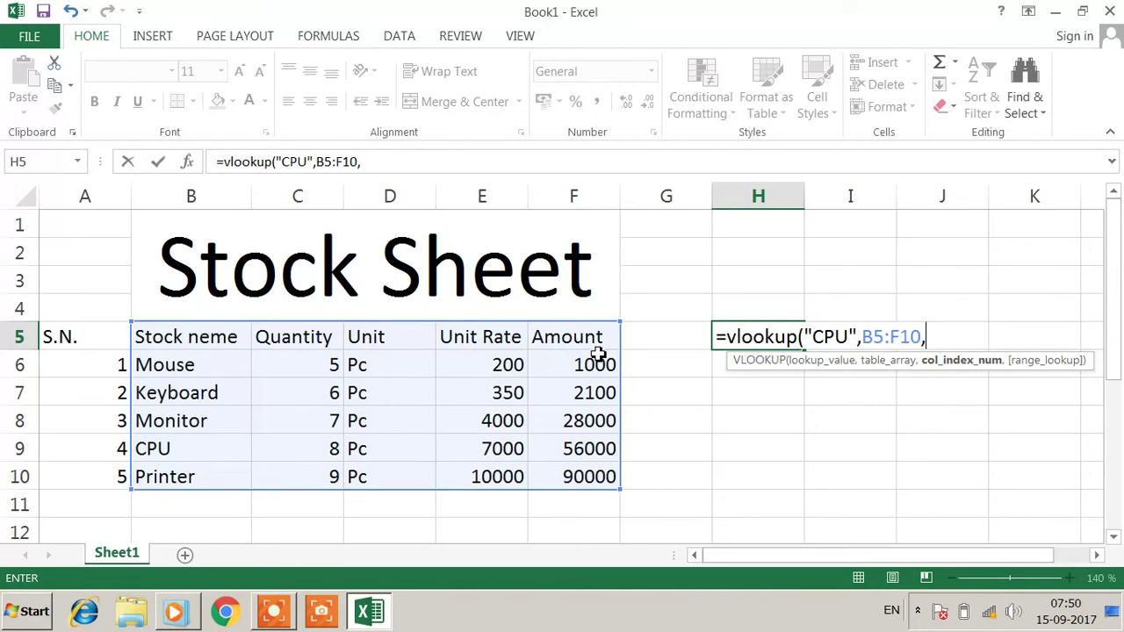
{"action": "type", "text": "5"}
{"action": "type", "text": ","}
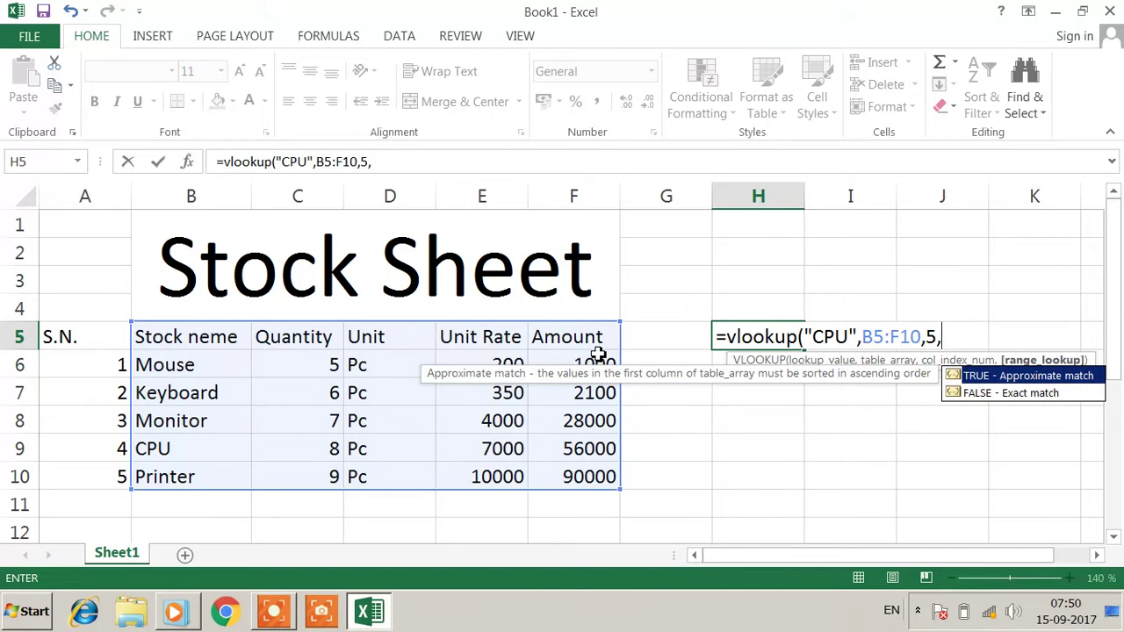
{"action": "type", "text": "0"}
{"action": "type", "text": ")"}
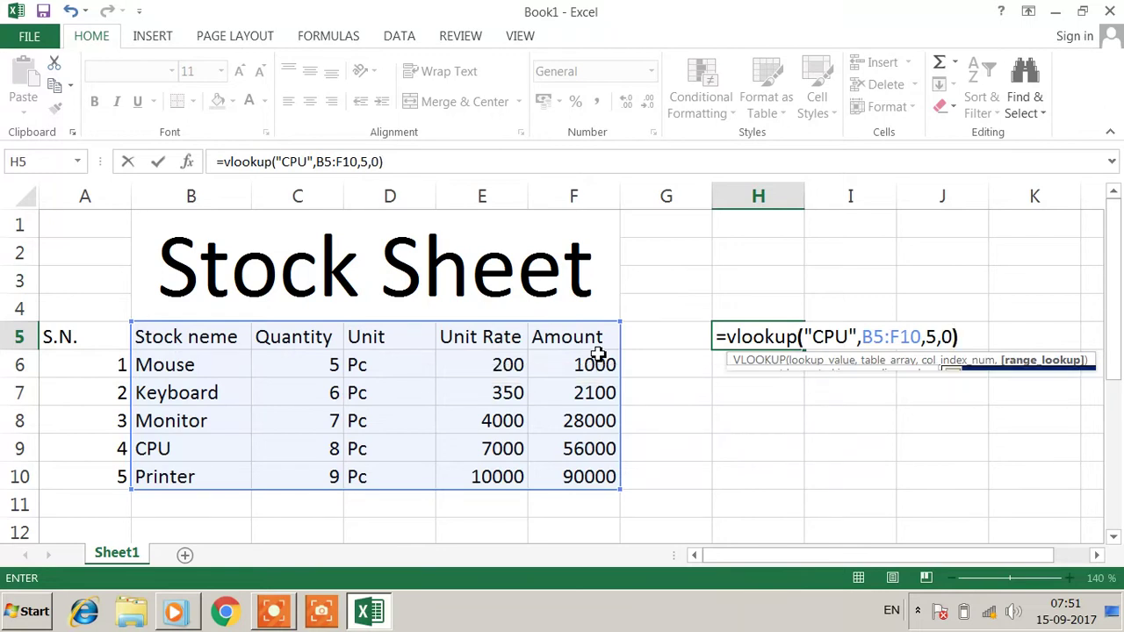
{"action": "key", "text": "Return"}
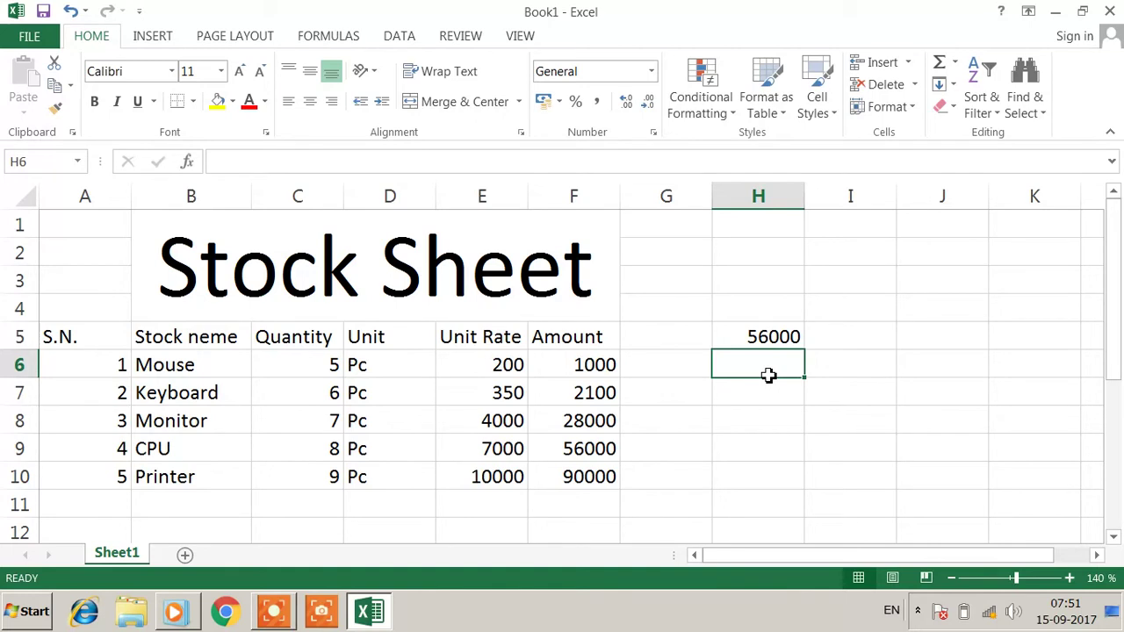
Replace the misspelled =vloojkup entry in H6 with a fresh =vlookup( formula
{"action": "type", "text": "=v"}
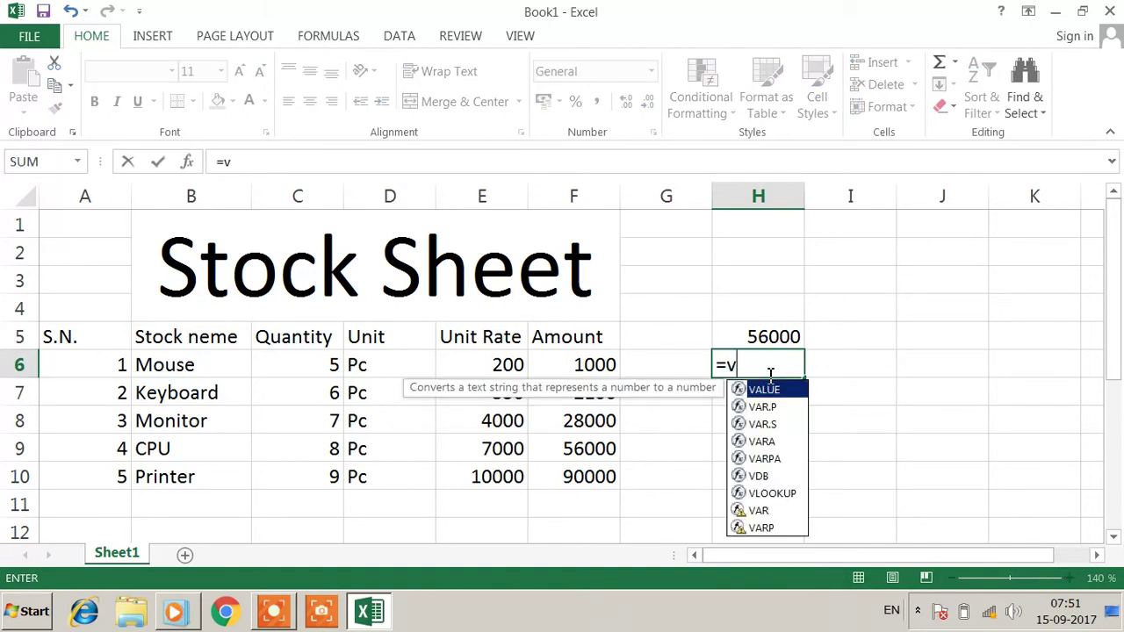
{"action": "type", "text": "loojkup"}
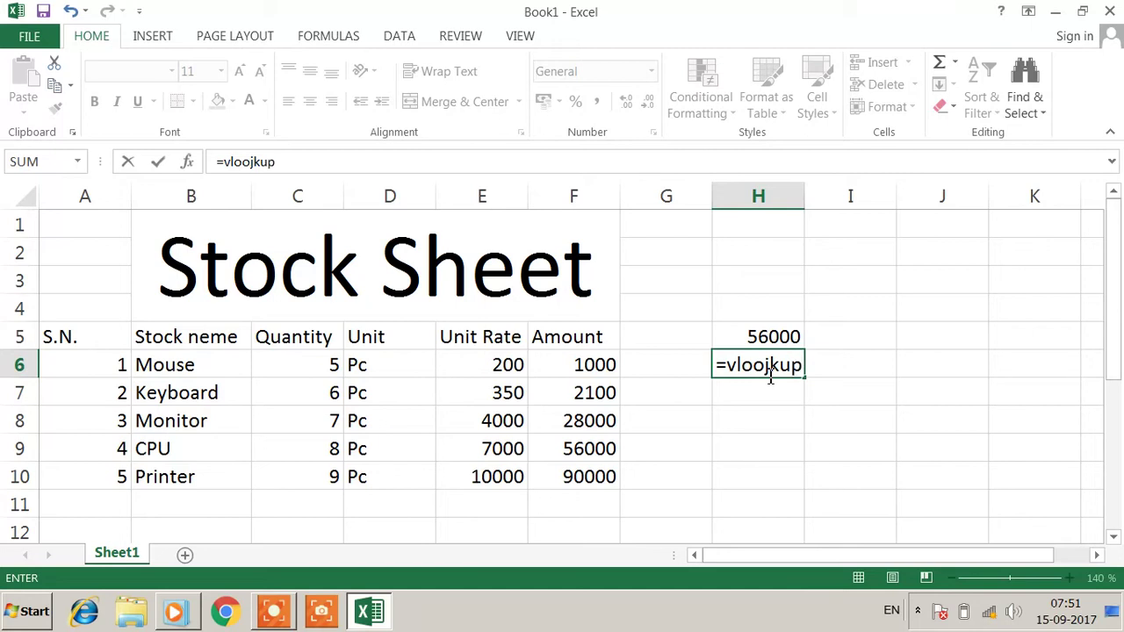
{"action": "key", "text": "Left"}
{"action": "key", "text": "Left"}
{"action": "left_click", "coordinate": [766, 372]}
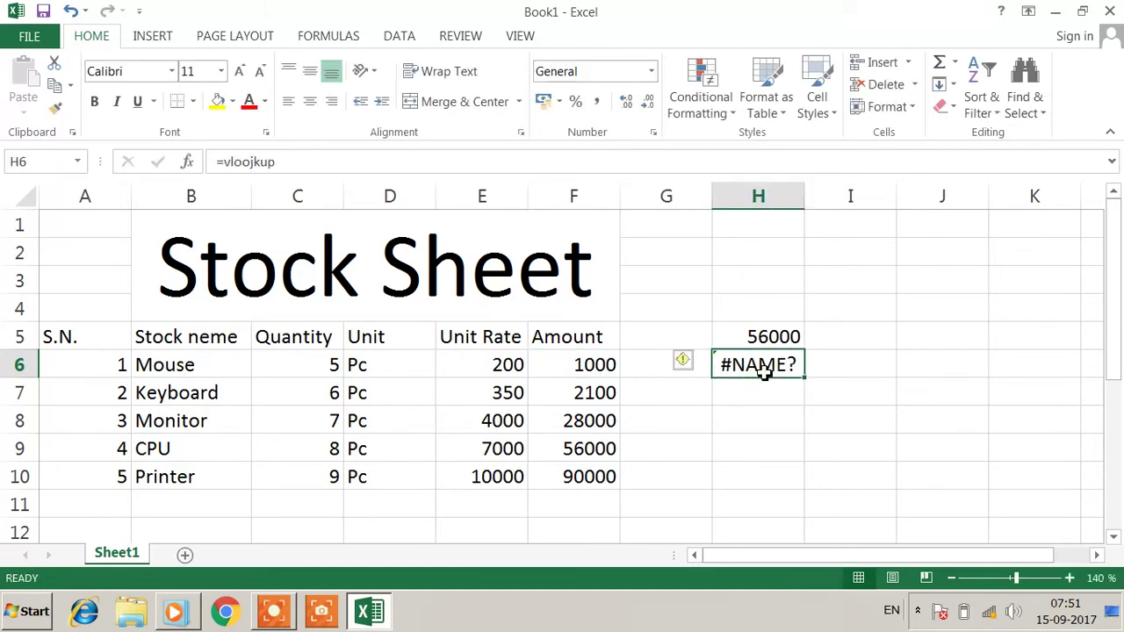
{"action": "key", "text": "BackSpace"}
{"action": "type", "text": "="}
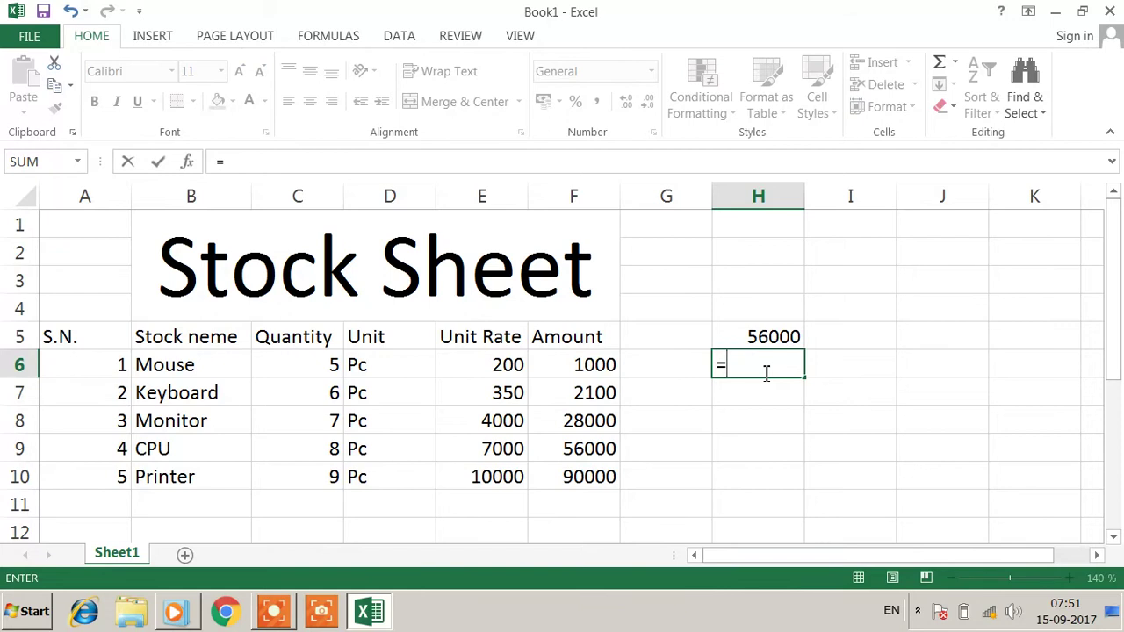
{"action": "type", "text": "vlookup"}
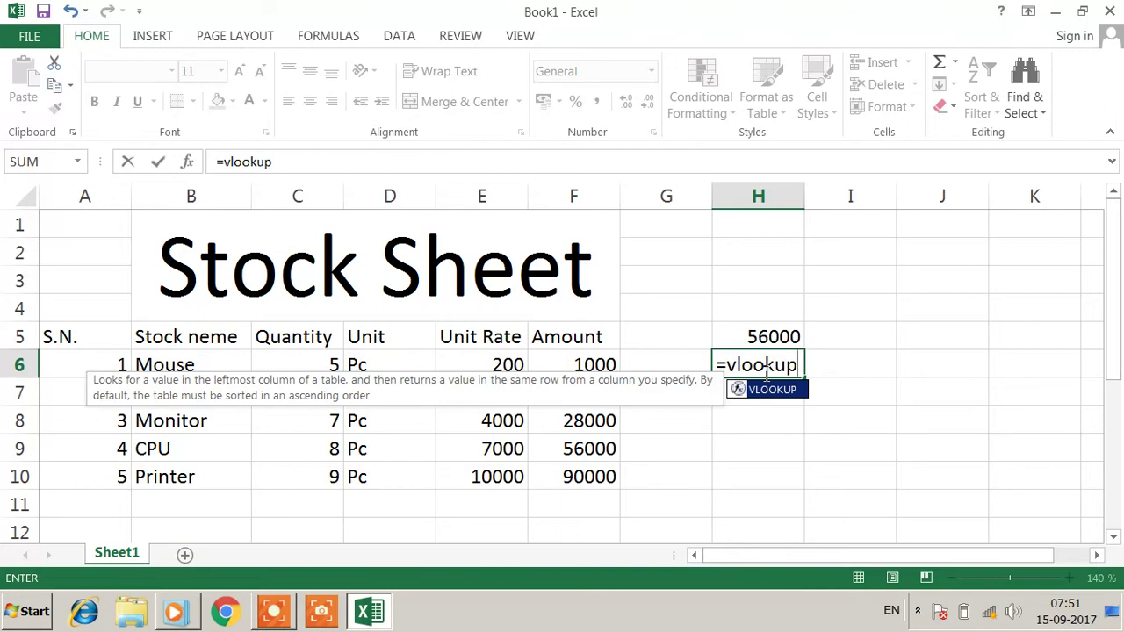
{"action": "type", "text": "("}
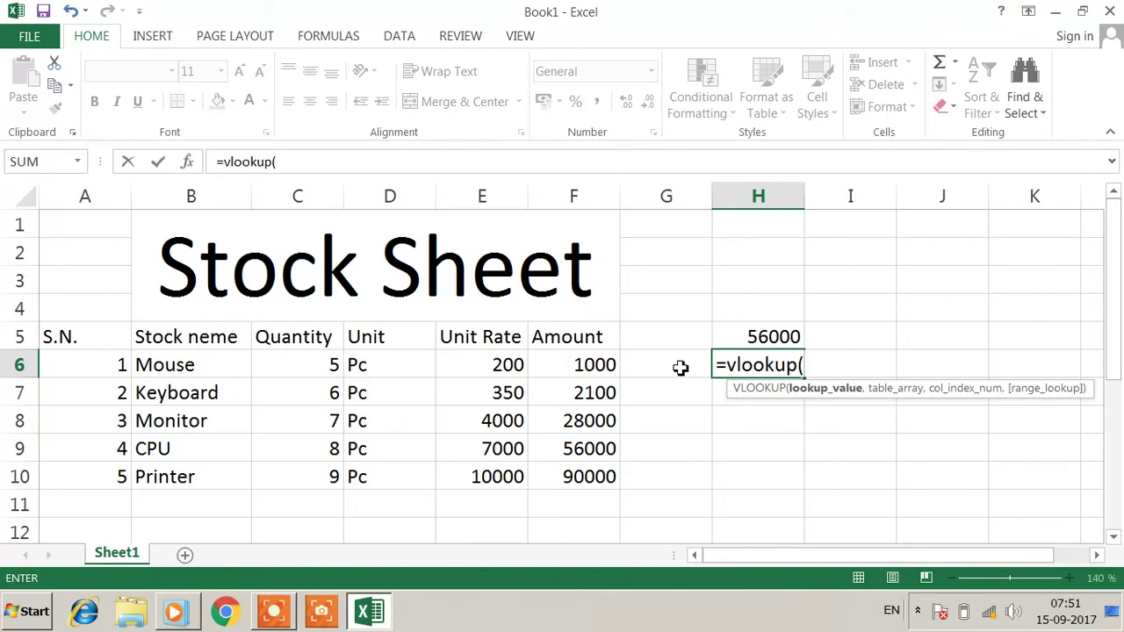
Complete H6 as =vlookup(G6,B5:F10,5,0), looking up G6's stock name in the table
{"action": "left_click", "coordinate": [670, 362]}
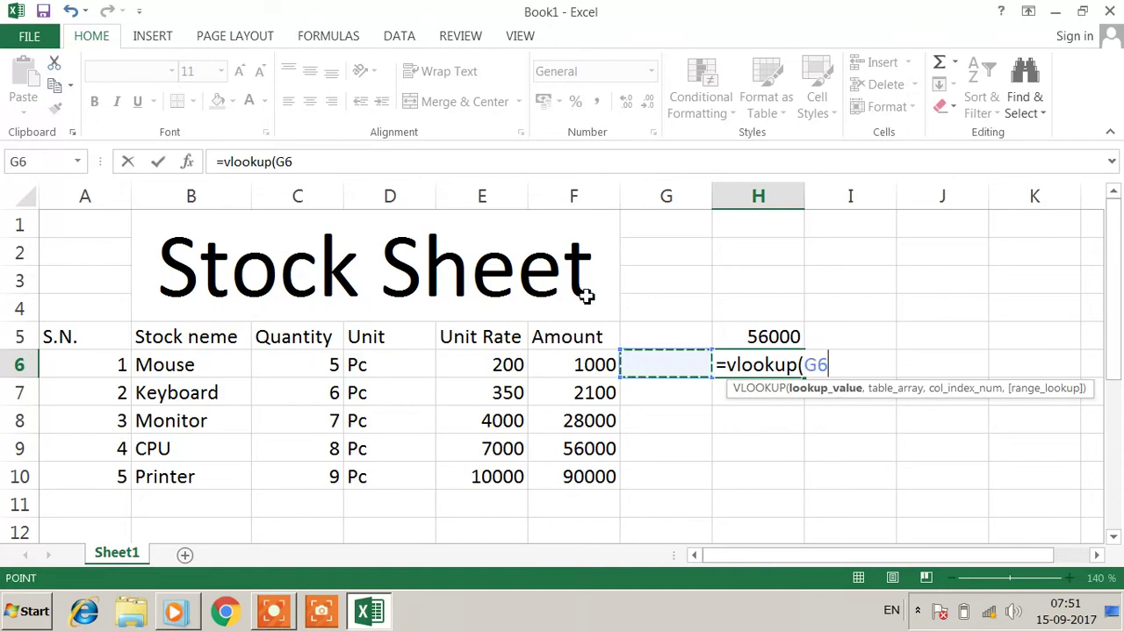
{"action": "type", "text": ","}
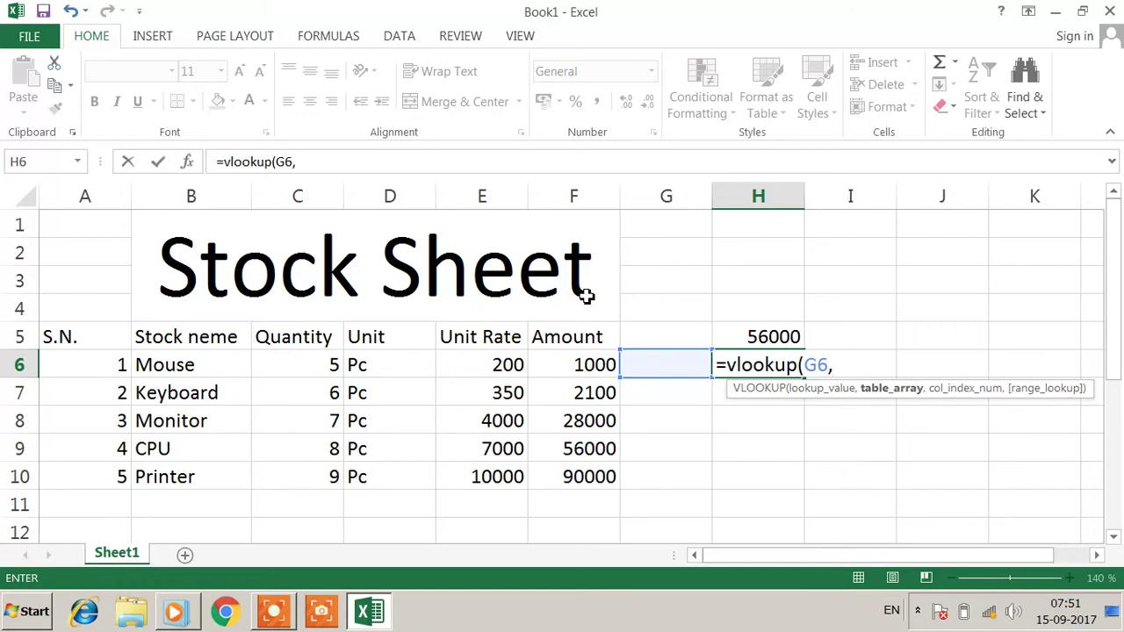
{"action": "left_click", "coordinate": [189, 339]}
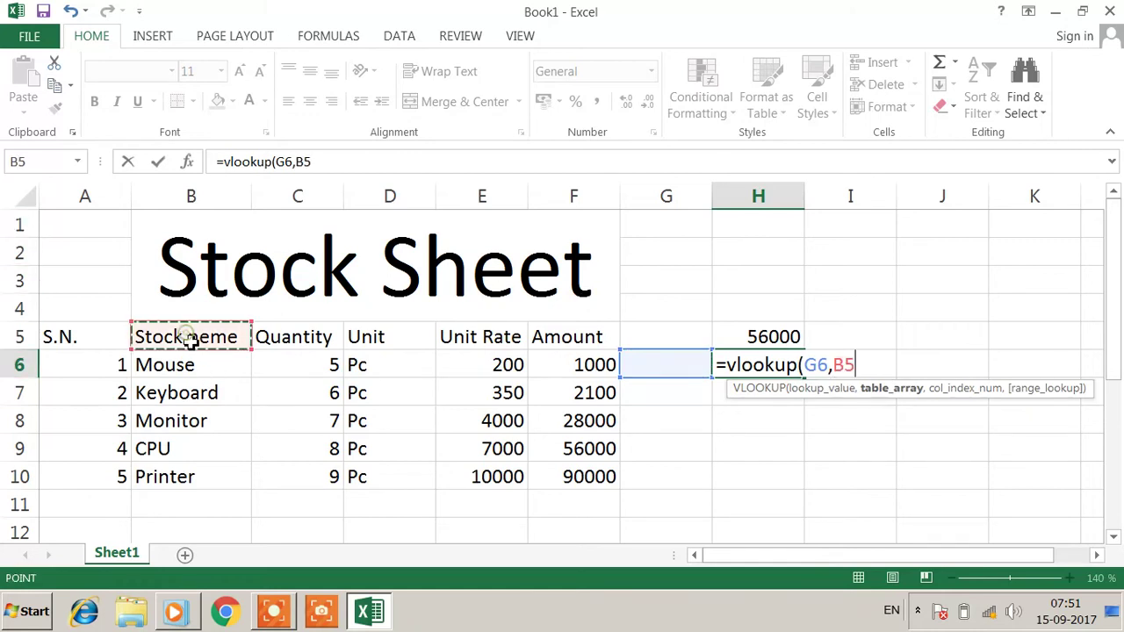
{"action": "left_click_drag", "start_coordinate": [189, 339], "coordinate": [545, 465]}
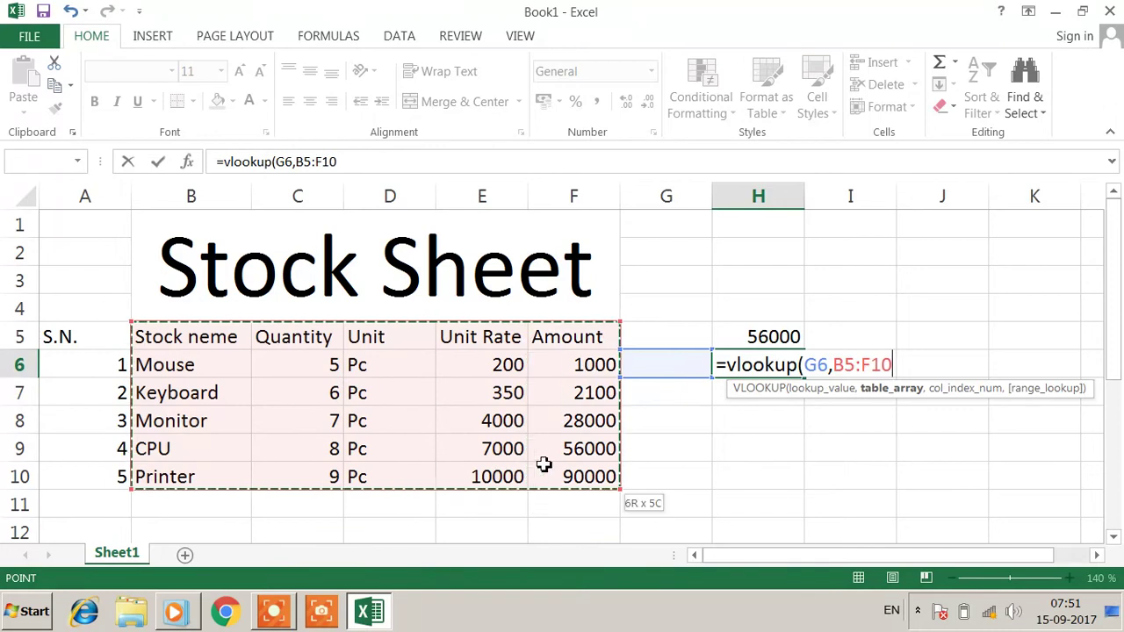
{"action": "left_click", "coordinate": [545, 466]}
{"action": "left_click", "coordinate": [179, 334]}
{"action": "left_click_drag", "start_coordinate": [178, 335], "coordinate": [556, 472]}
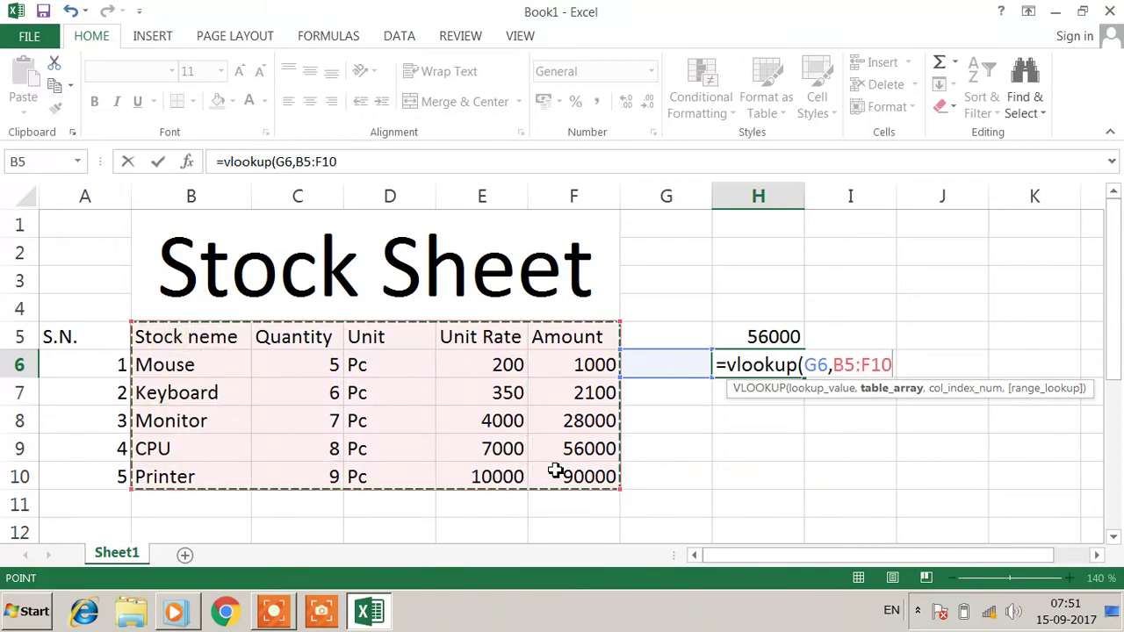
{"action": "type", "text": ","}
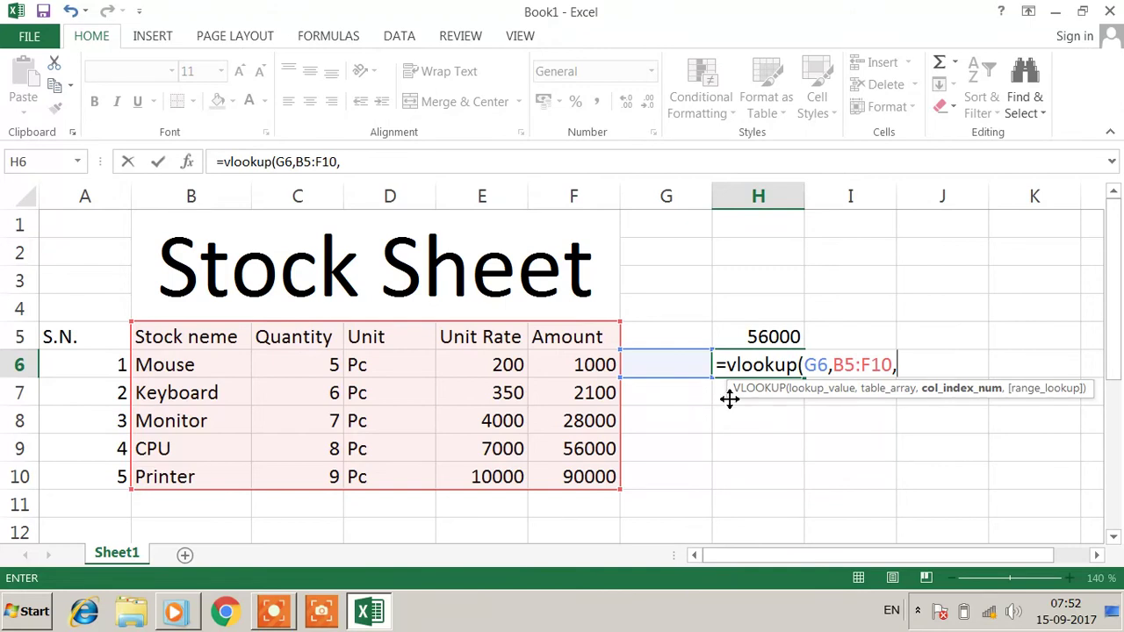
{"action": "type", "text": "5"}
{"action": "type", "text": ",0)"}
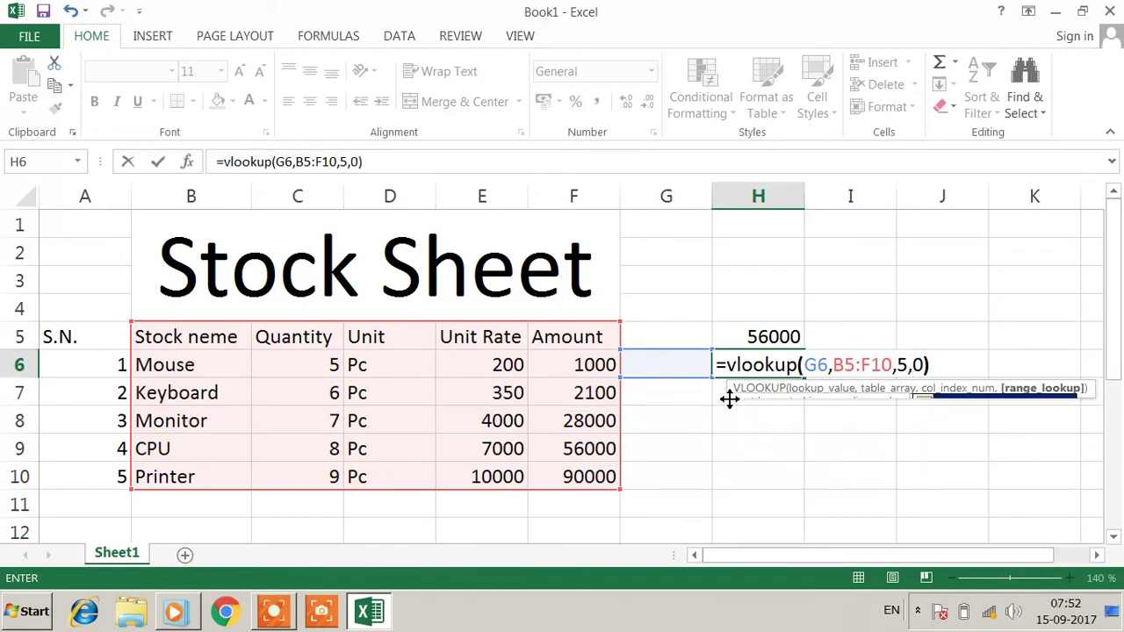
{"action": "key", "text": "Return"}
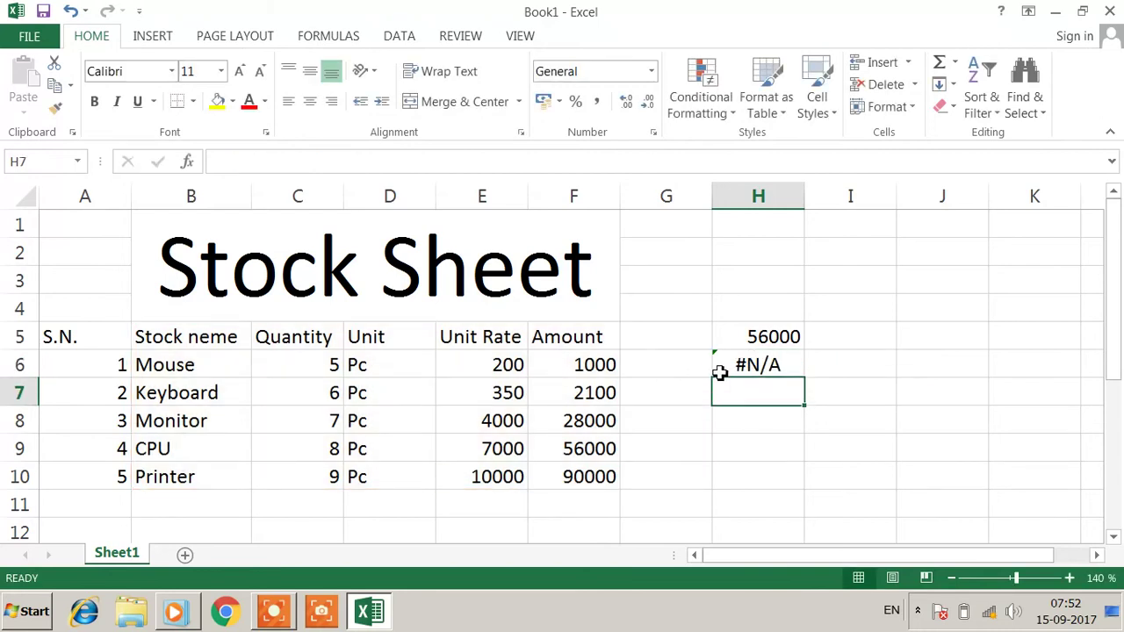
{"action": "left_click", "coordinate": [698, 373]}
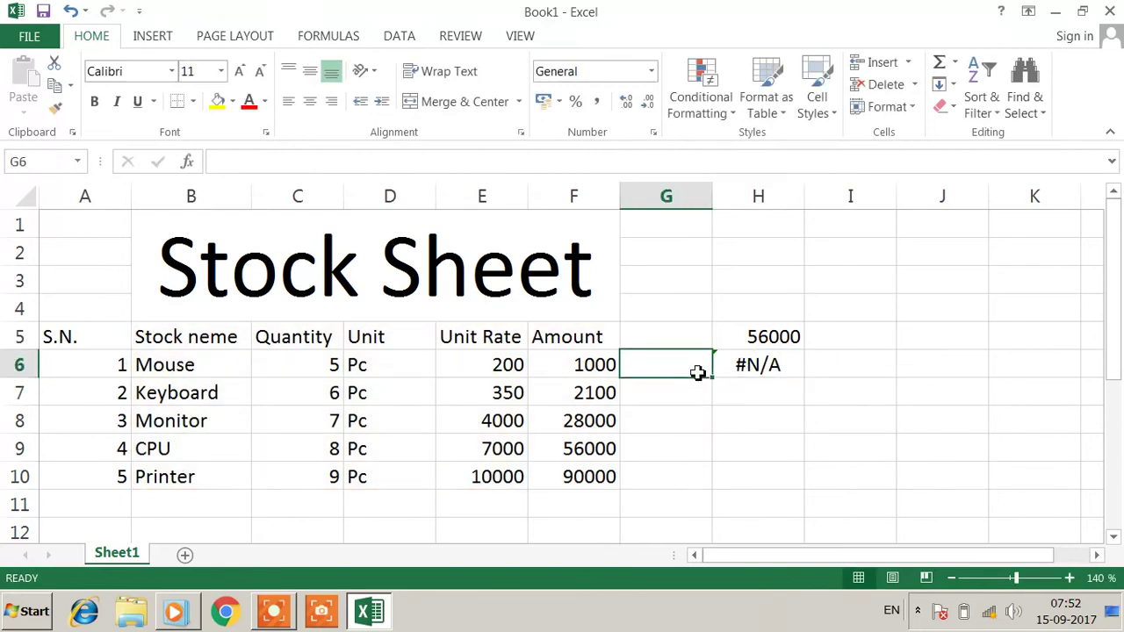
{"action": "type", "text": "mouse"}
{"action": "key", "text": "Return"}
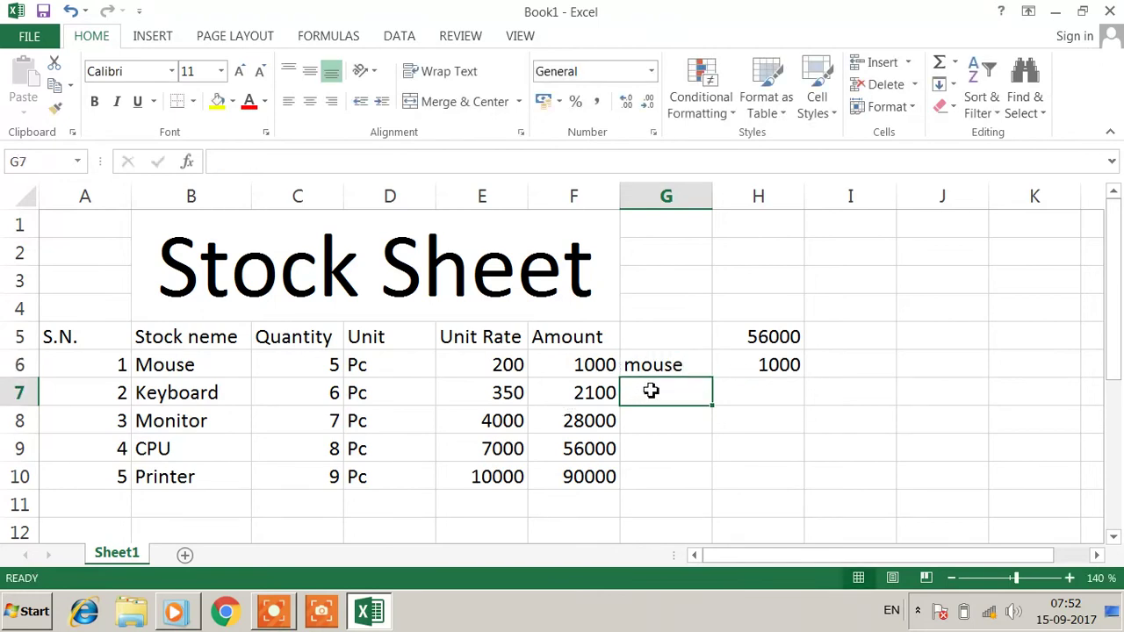
{"action": "left_click", "coordinate": [663, 363]}
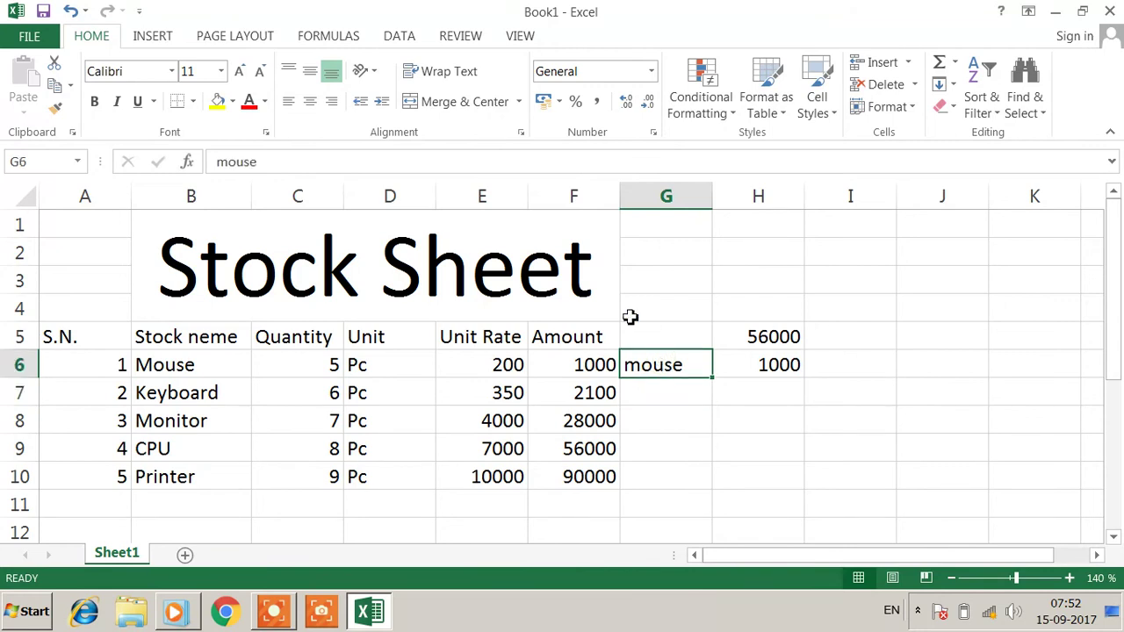
{"action": "type", "text": "cpu"}
{"action": "key", "text": "Return"}
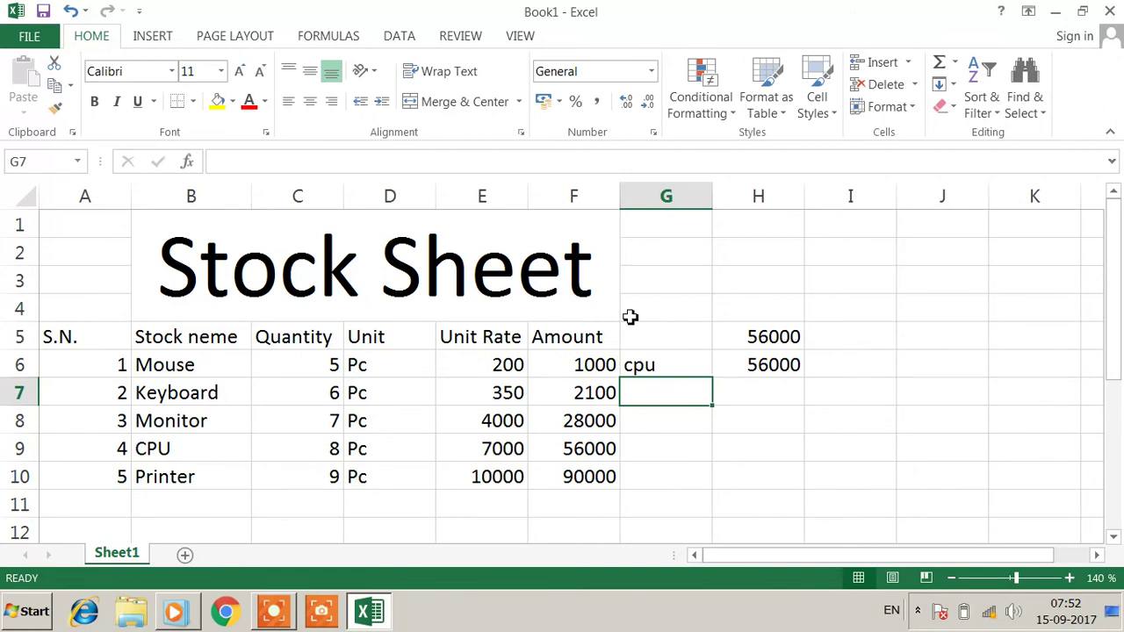
{"action": "left_click", "coordinate": [665, 359]}
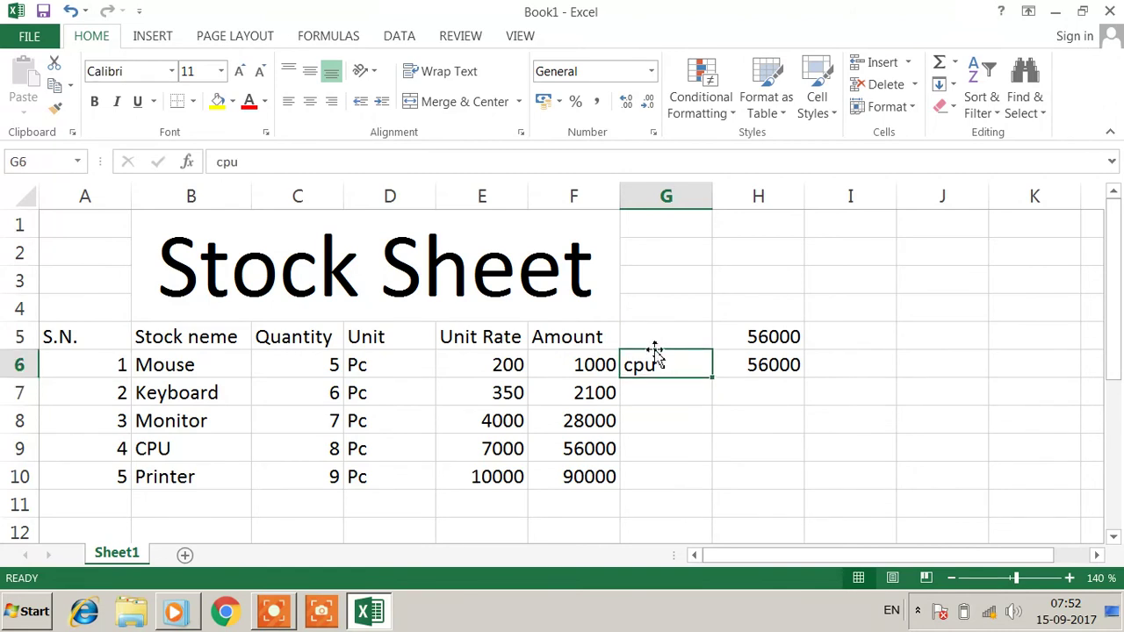
{"action": "type", "text": "p"}
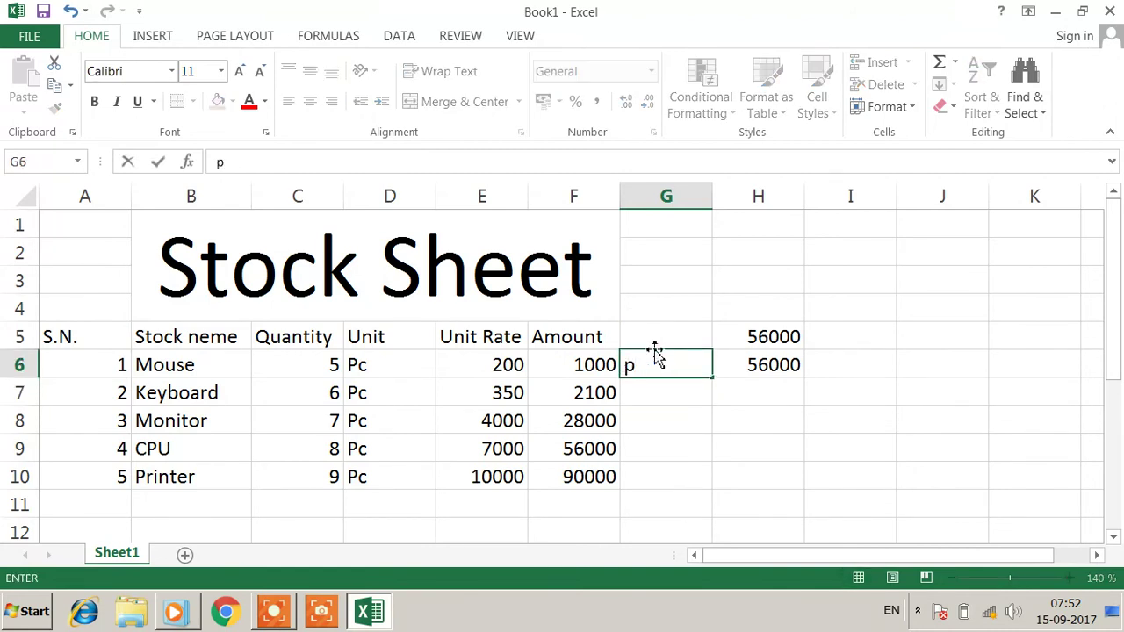
{"action": "type", "text": "rinter"}
{"action": "key", "text": "Return"}
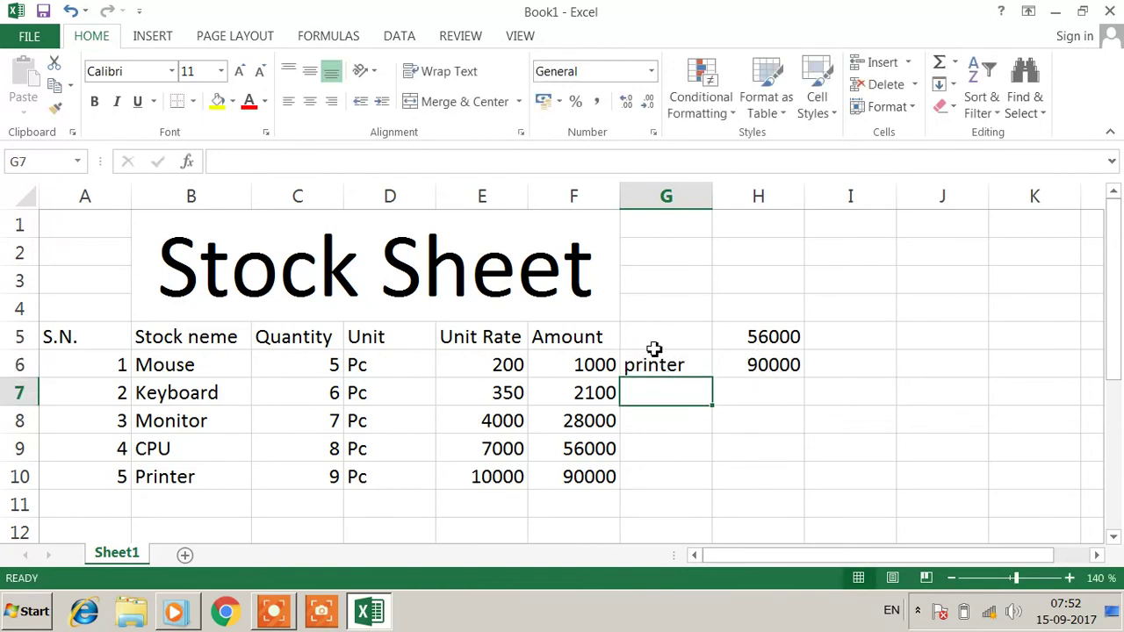
{"action": "double_click", "coordinate": [659, 367]}
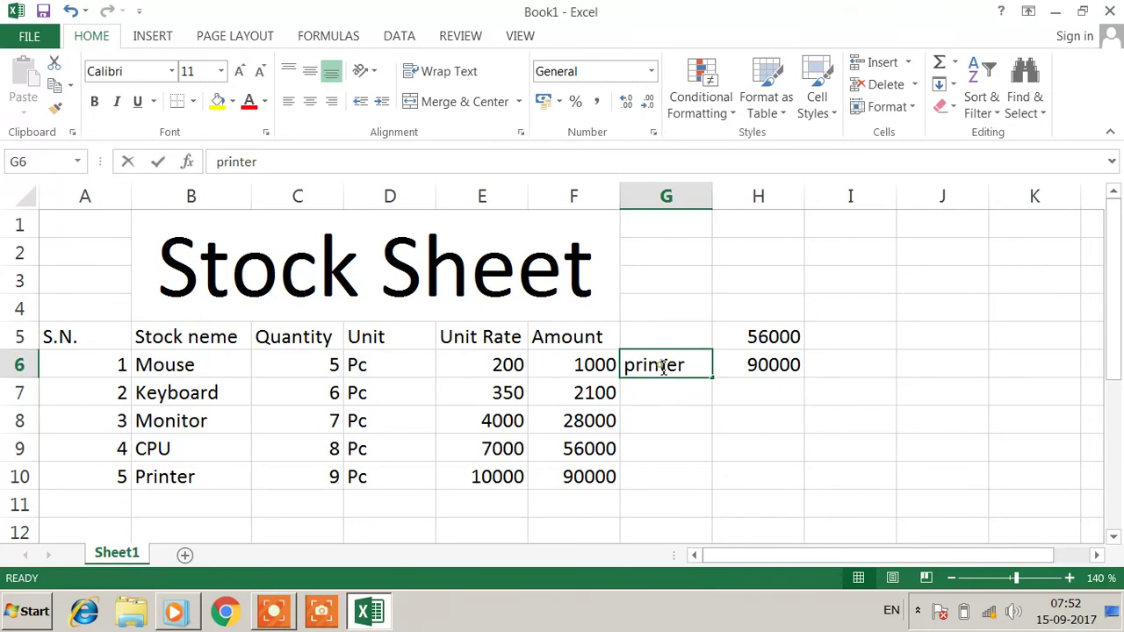
{"action": "left_click_drag", "start_coordinate": [688, 367], "coordinate": [627, 369]}
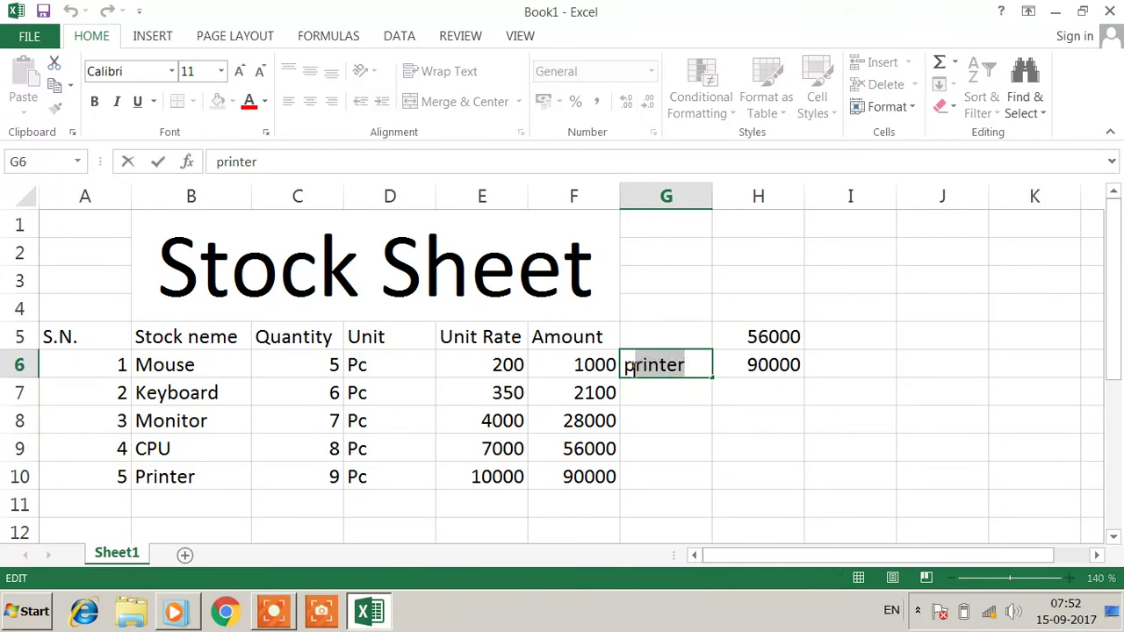
{"action": "key", "text": "BackSpace"}
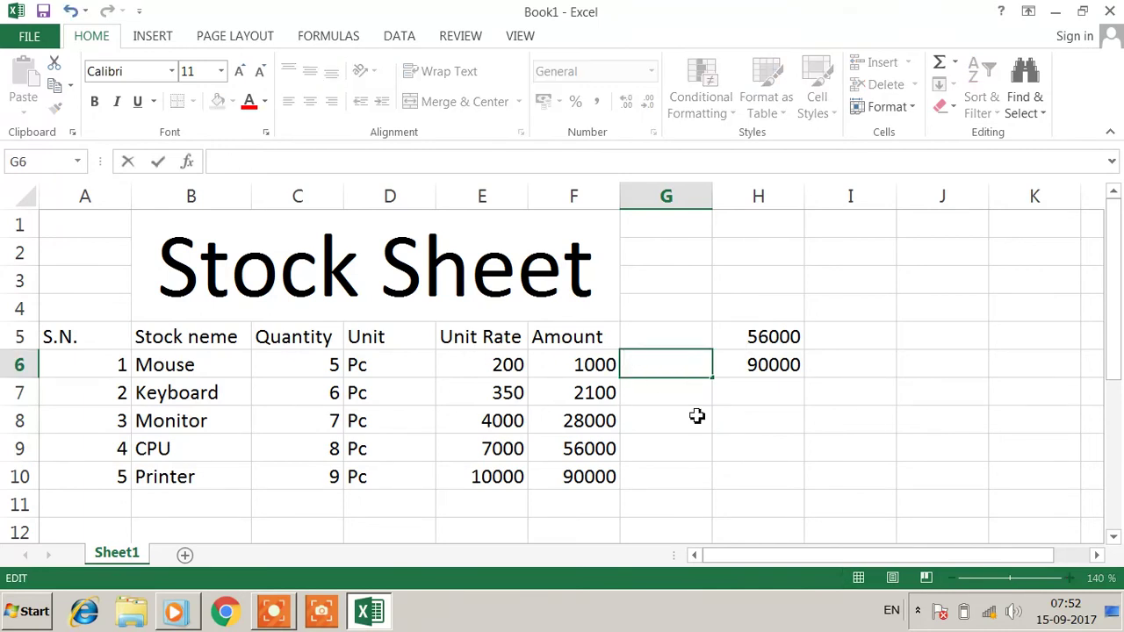
Clear G6 and set its Data Validation to allow List entries
{"action": "left_click", "coordinate": [722, 425]}
{"action": "left_click", "coordinate": [696, 376]}
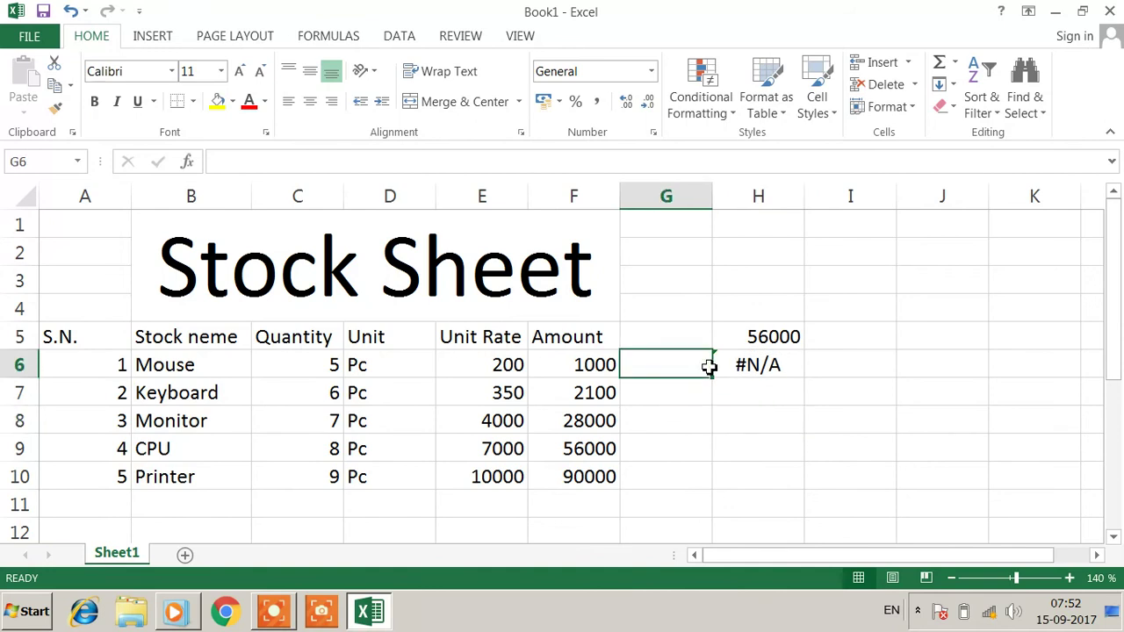
{"action": "left_click", "coordinate": [411, 38]}
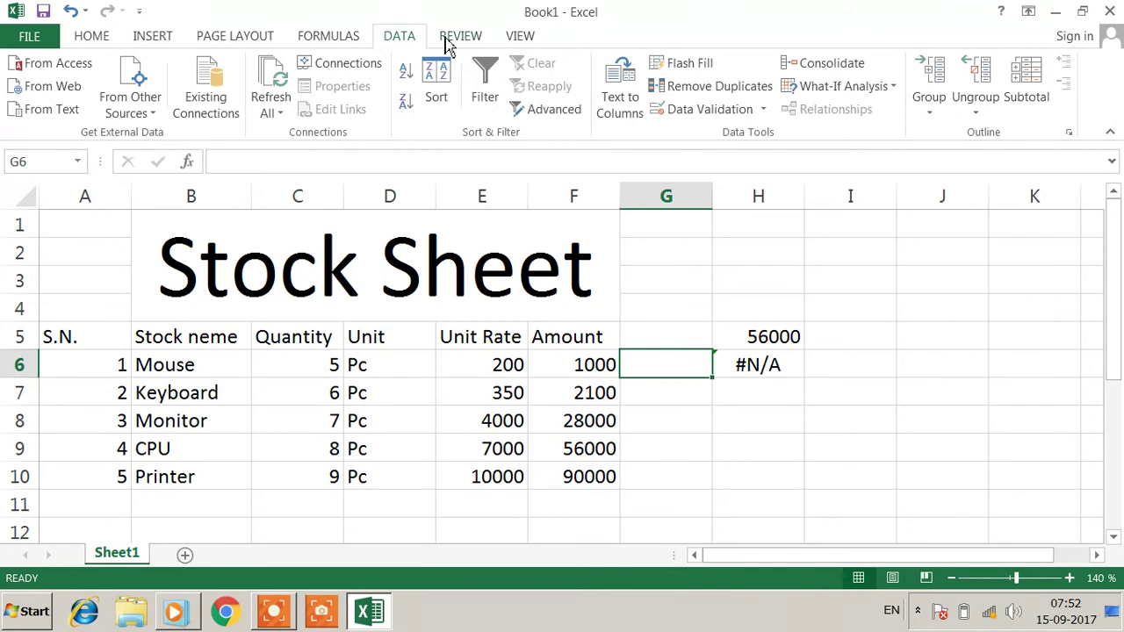
{"action": "left_click", "coordinate": [703, 114]}
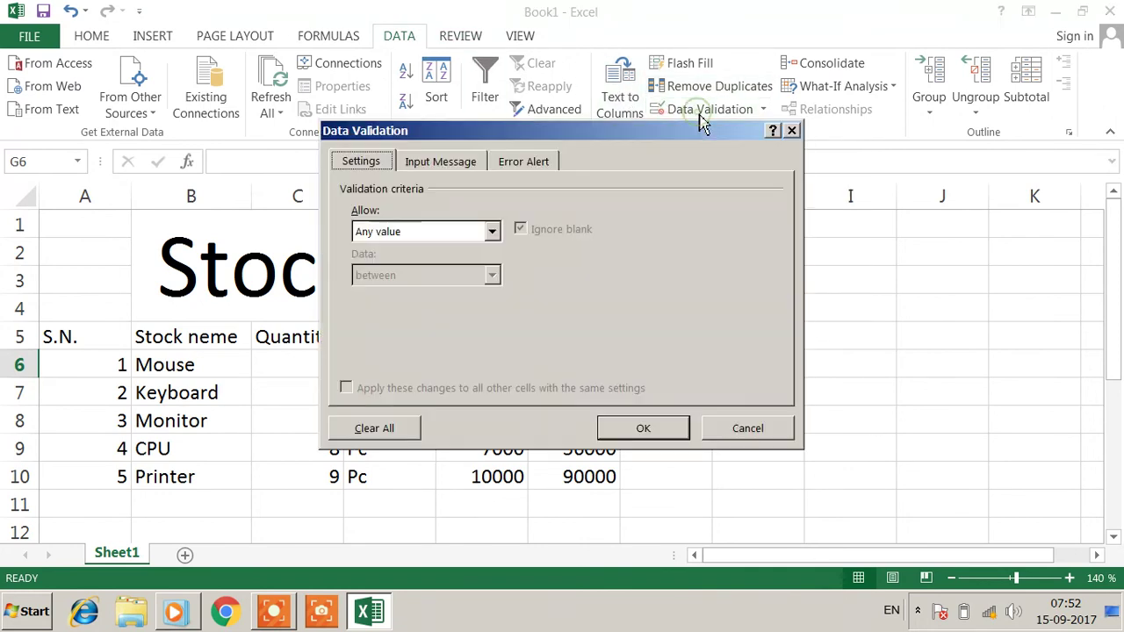
{"action": "left_click", "coordinate": [491, 233]}
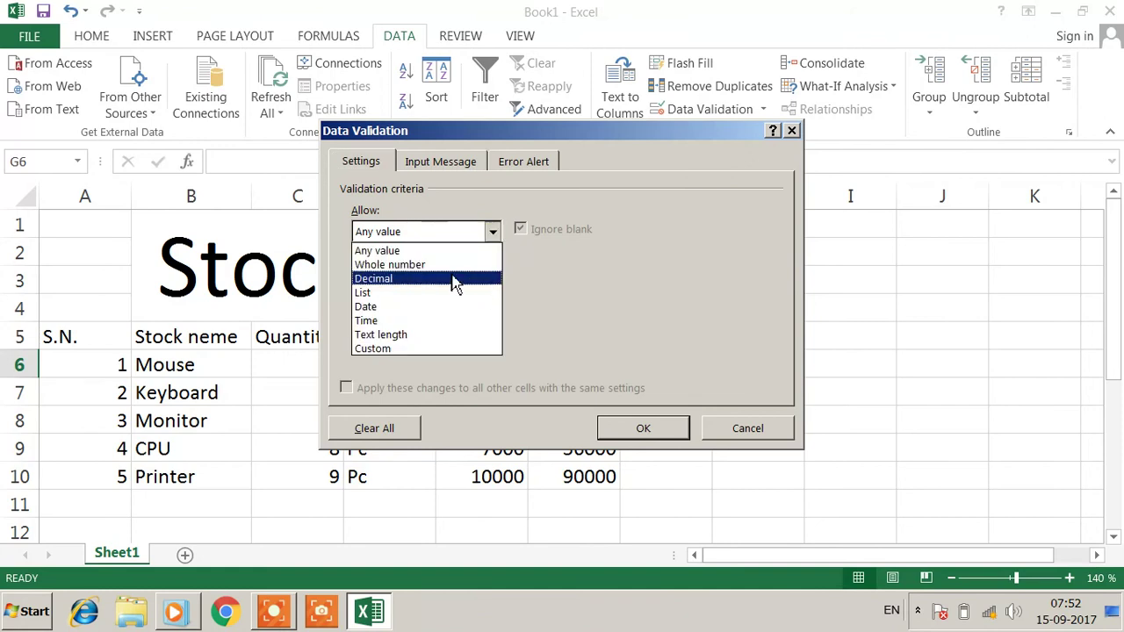
{"action": "left_click", "coordinate": [425, 297]}
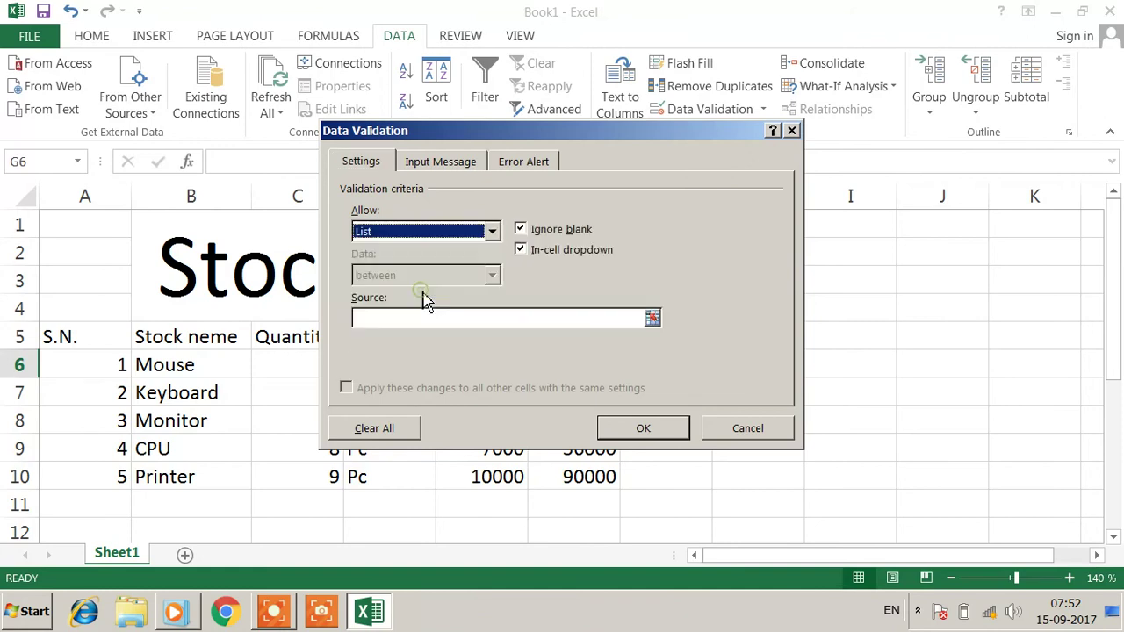
Set the list source to =$B$6:$B$10 and apply the validation to G6
{"action": "left_click", "coordinate": [653, 320]}
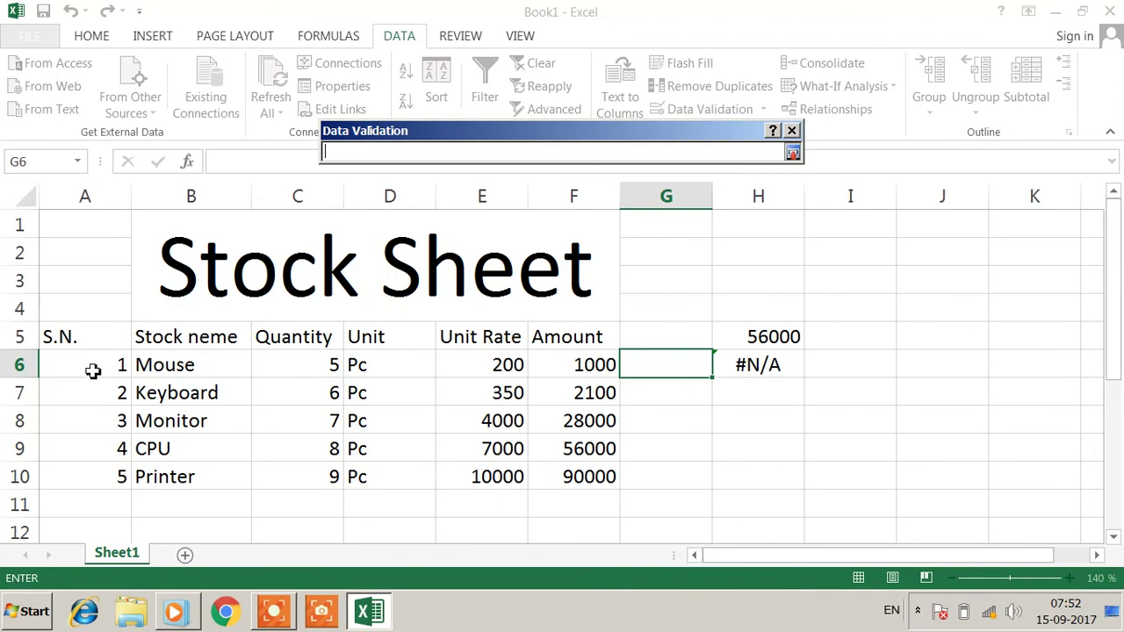
{"action": "left_click_drag", "start_coordinate": [180, 360], "coordinate": [167, 473]}
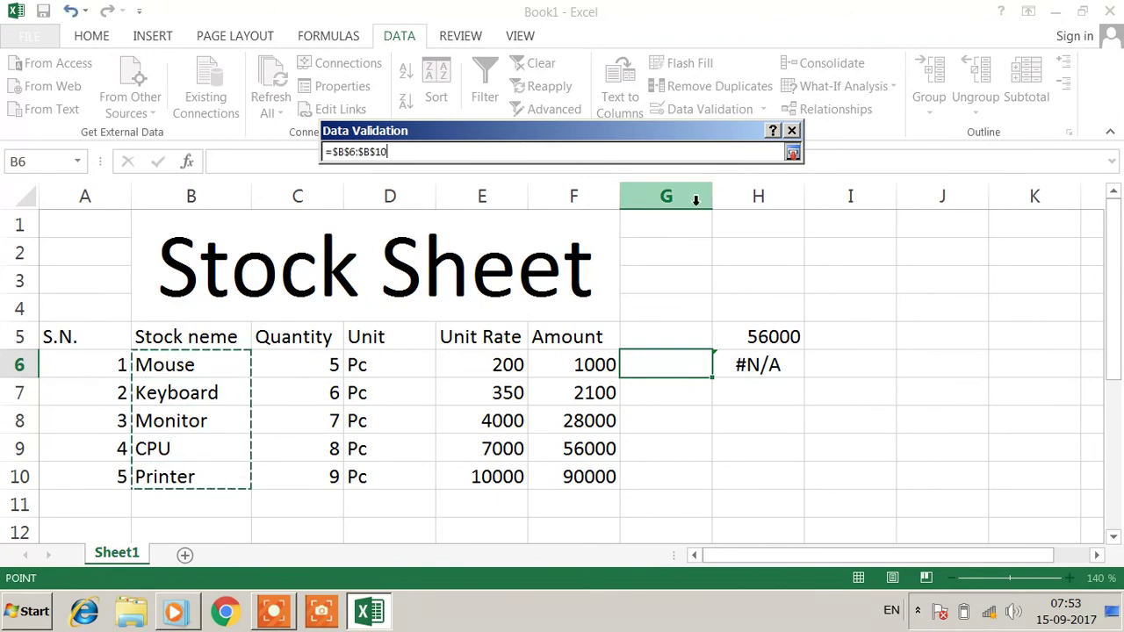
{"action": "left_click", "coordinate": [792, 153]}
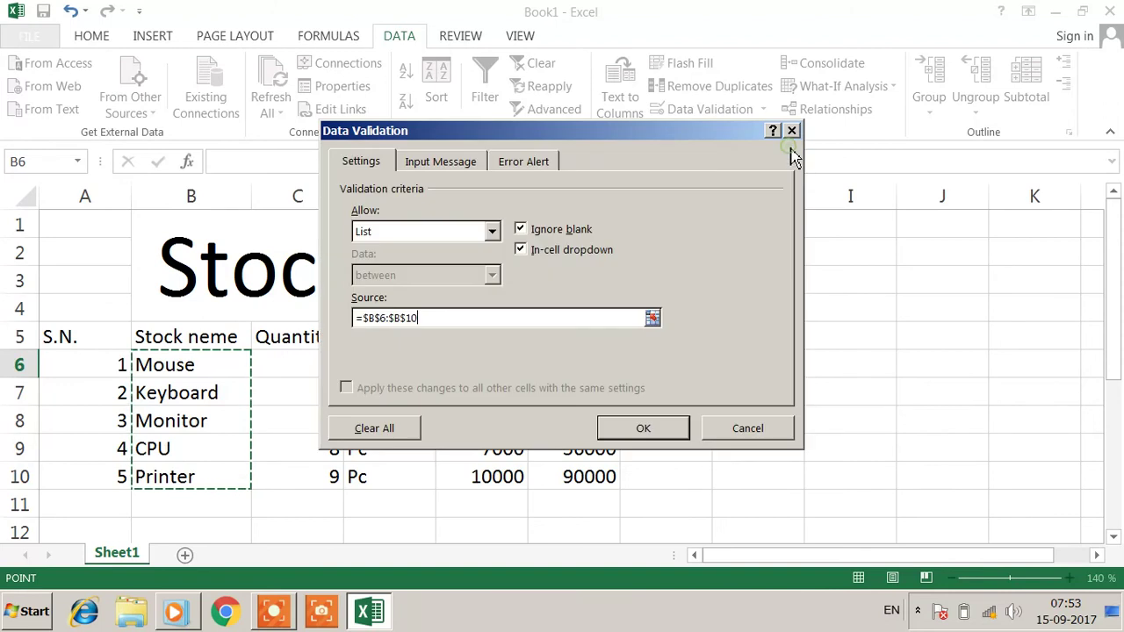
{"action": "left_click", "coordinate": [668, 428]}
{"action": "left_click", "coordinate": [808, 419]}
{"action": "left_click", "coordinate": [664, 353]}
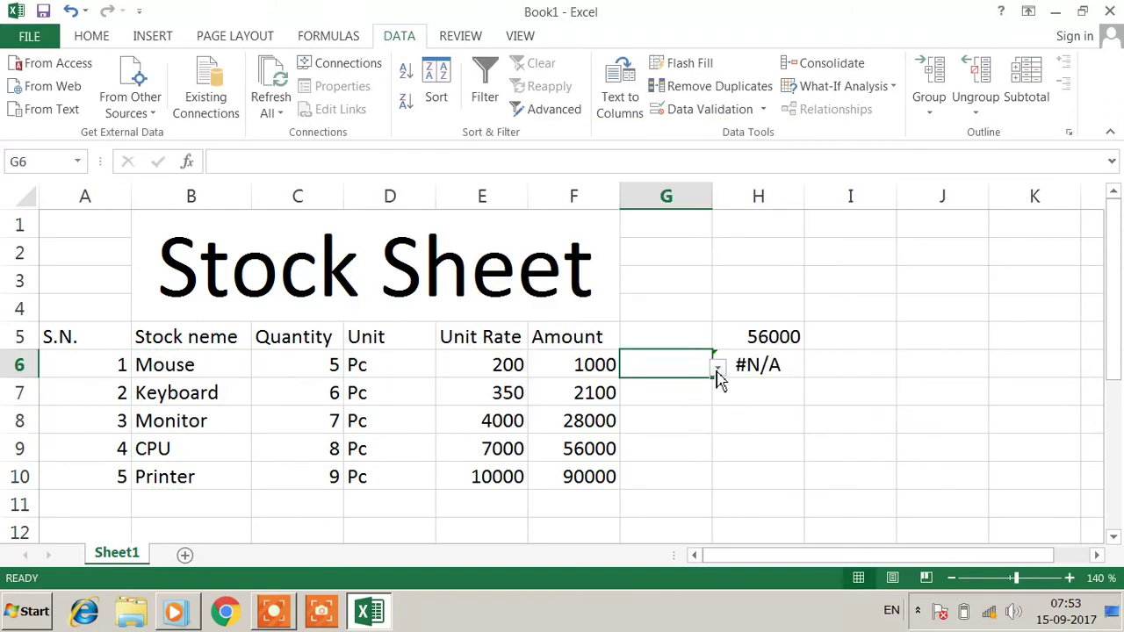
Choose CPU, Monitor, then Keyboard from G6's dropdown, leaving H6 showing 2100
{"action": "left_click", "coordinate": [718, 367]}
{"action": "key", "text": "Escape"}
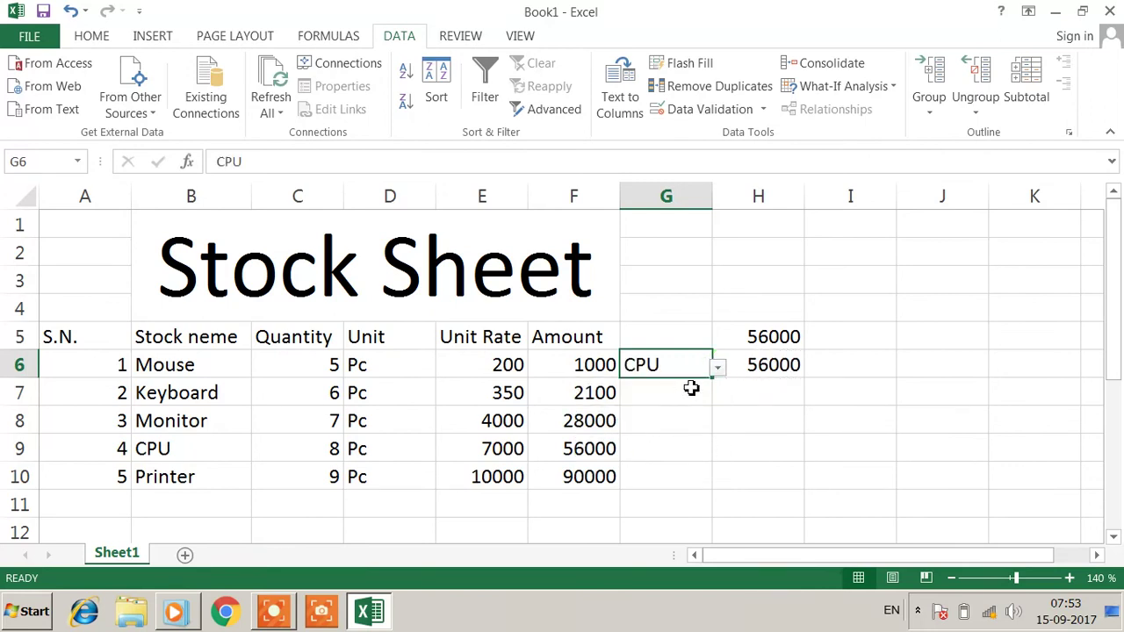
{"action": "left_click", "coordinate": [718, 368]}
{"action": "left_click", "coordinate": [667, 430]}
{"action": "left_click", "coordinate": [717, 369]}
{"action": "left_click", "coordinate": [666, 407]}
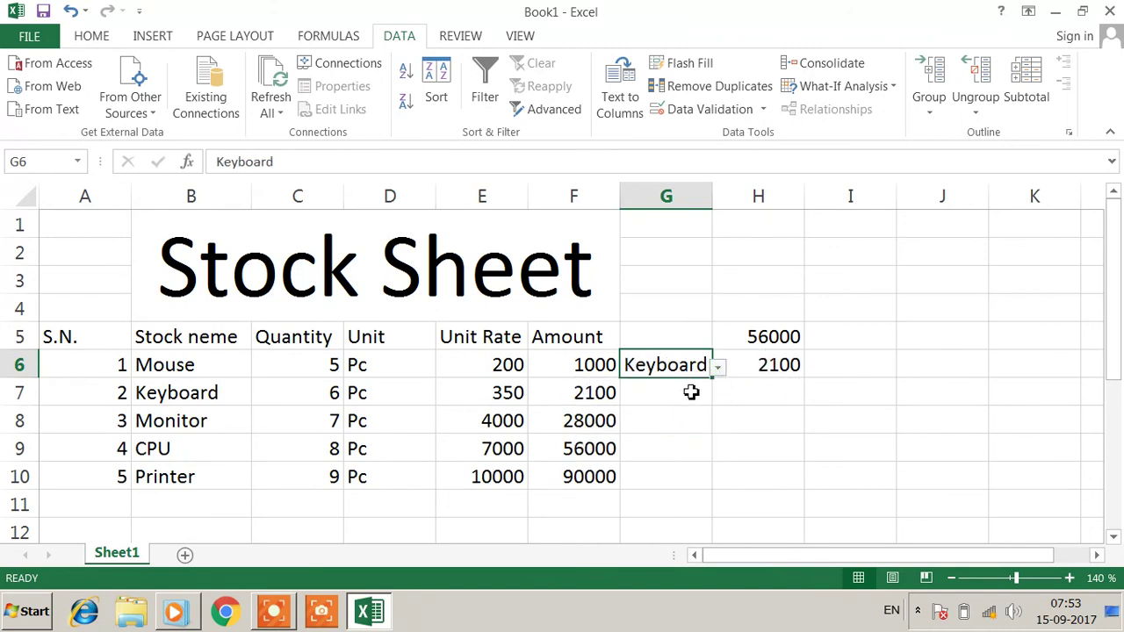
{"action": "left_click", "coordinate": [718, 370]}
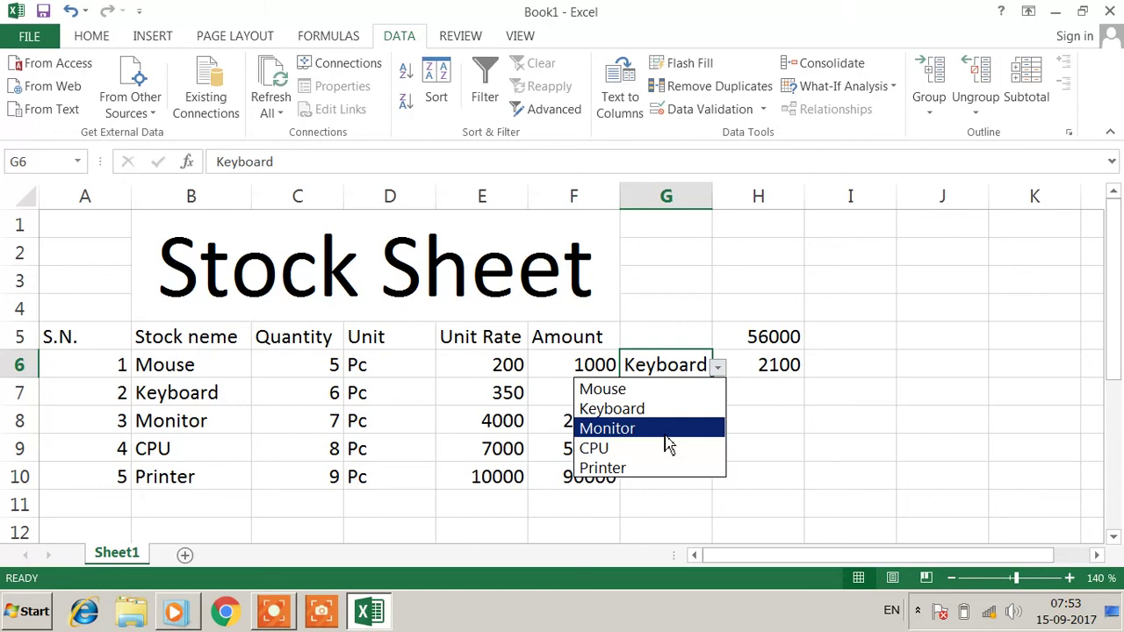
{"action": "left_click", "coordinate": [294, 619]}
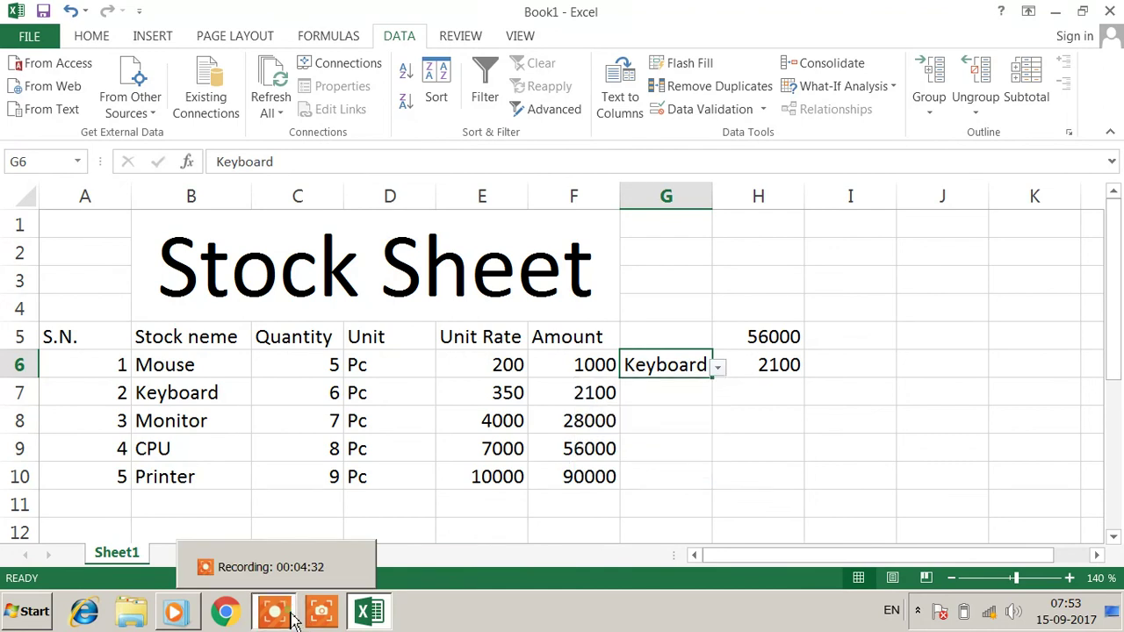
{"action": "left_click", "coordinate": [294, 619]}
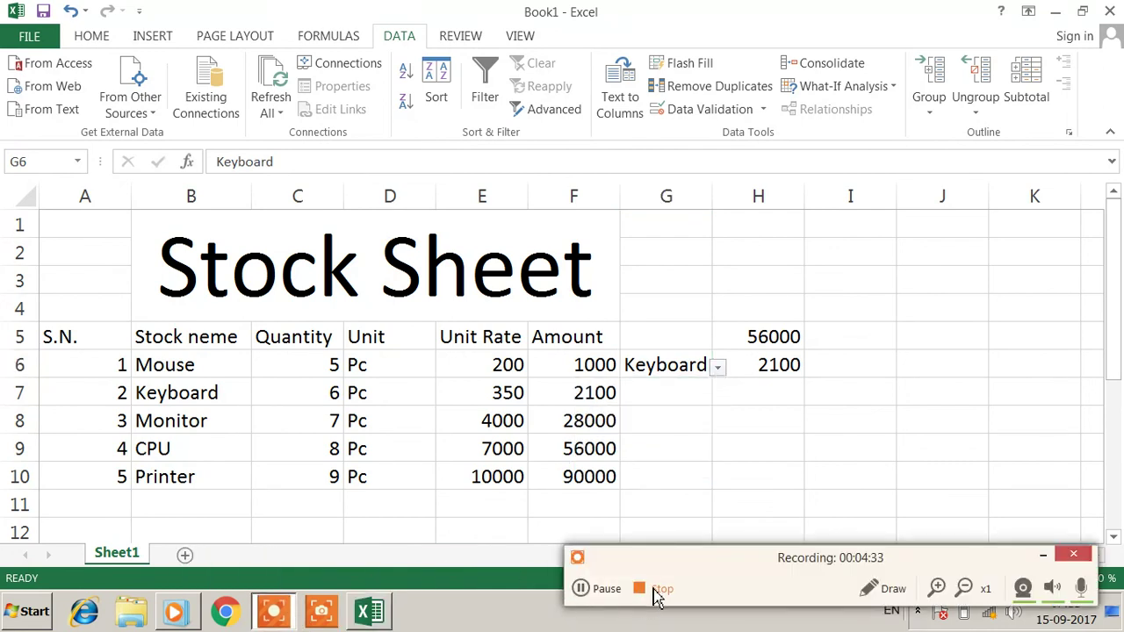